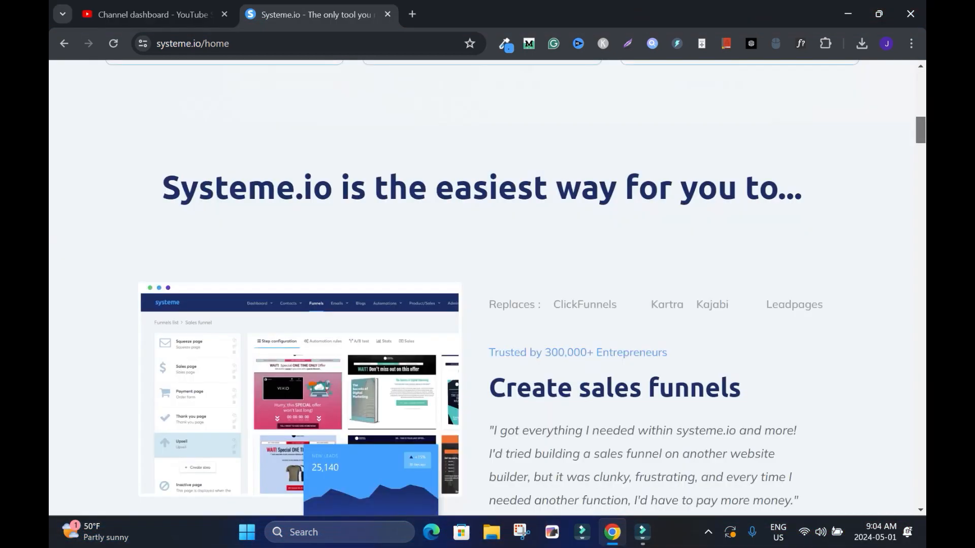
Step: Examine the feature sections on the Systeme.io home page, from sales funnels and website building to online courses and marketing automation
scroll(488, 284, "down", 4)
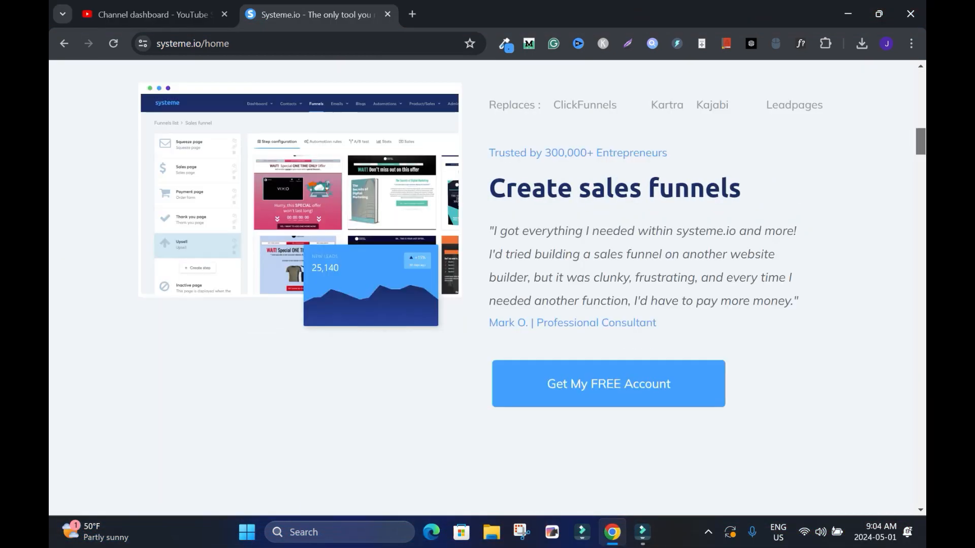
scroll(488, 284, "down", 15)
scroll(488, 285, "up", 3)
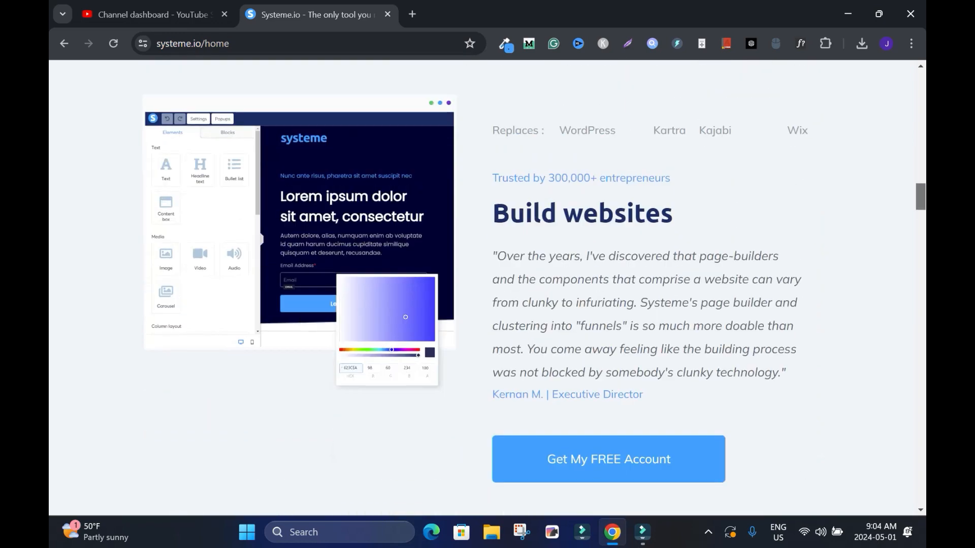
scroll(487, 284, "down", 15)
scroll(488, 284, "down", 13)
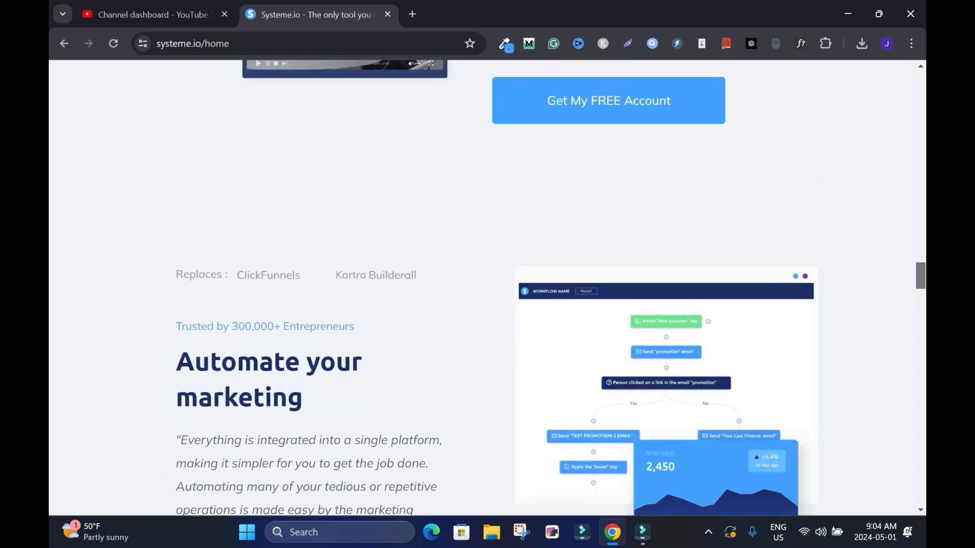
scroll(487, 284, "down", 3)
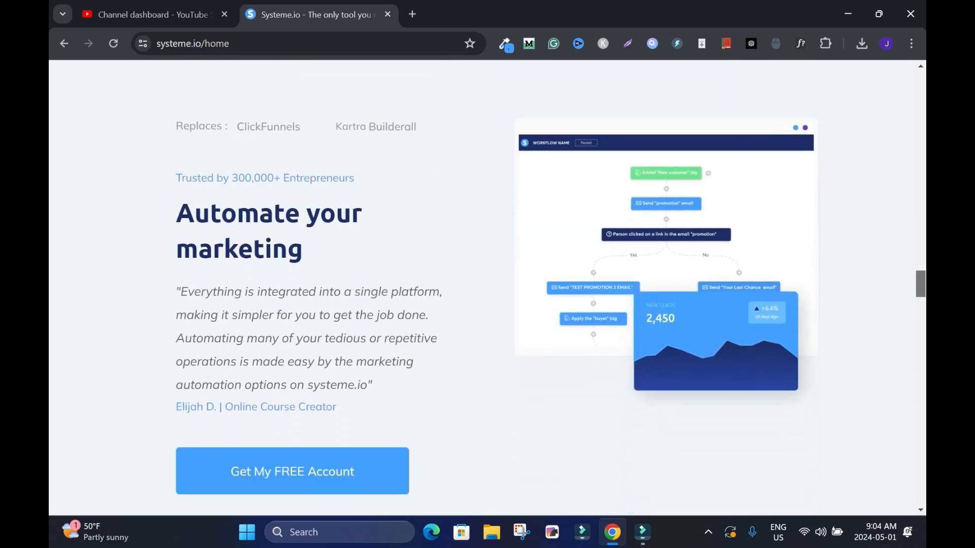
scroll(488, 284, "down", 3)
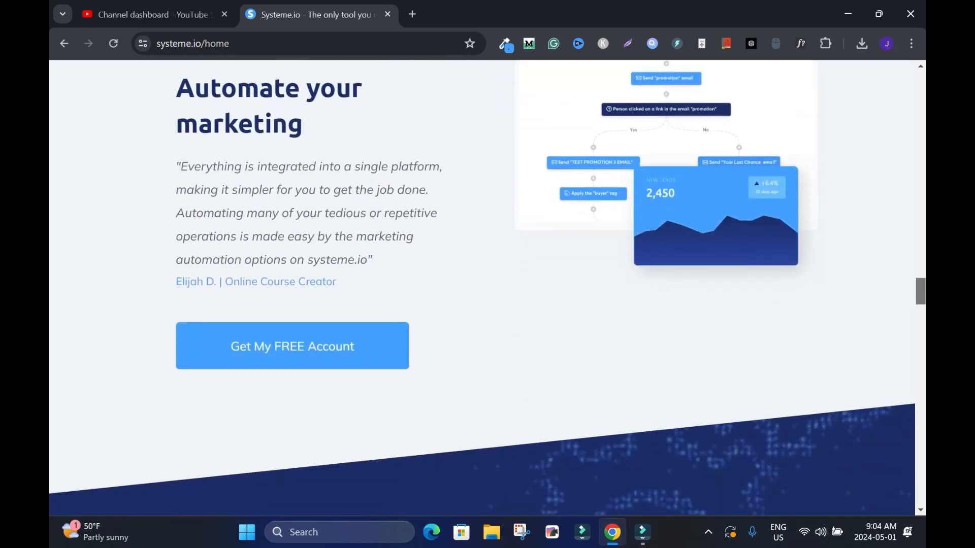
scroll(488, 284, "down", 5)
scroll(488, 284, "up", 20)
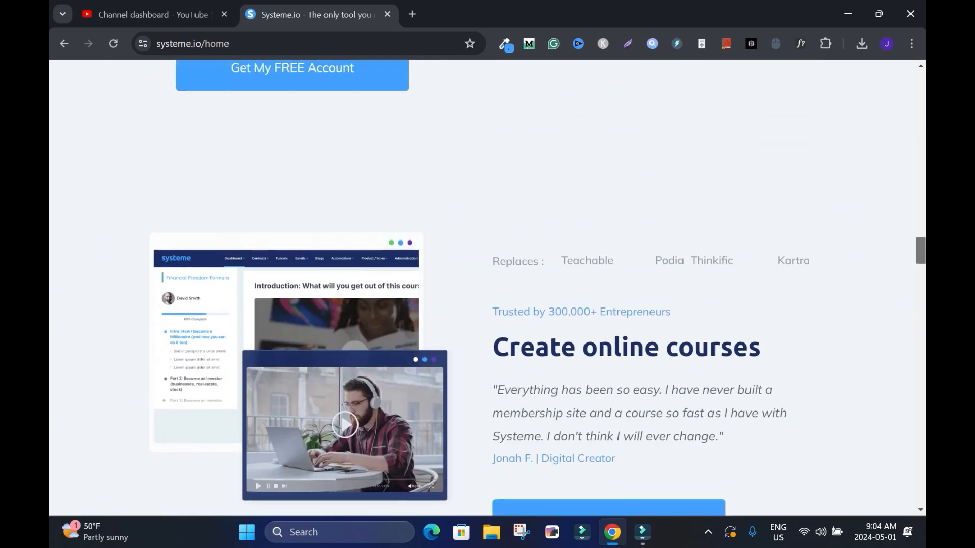
scroll(488, 285, "up", 1)
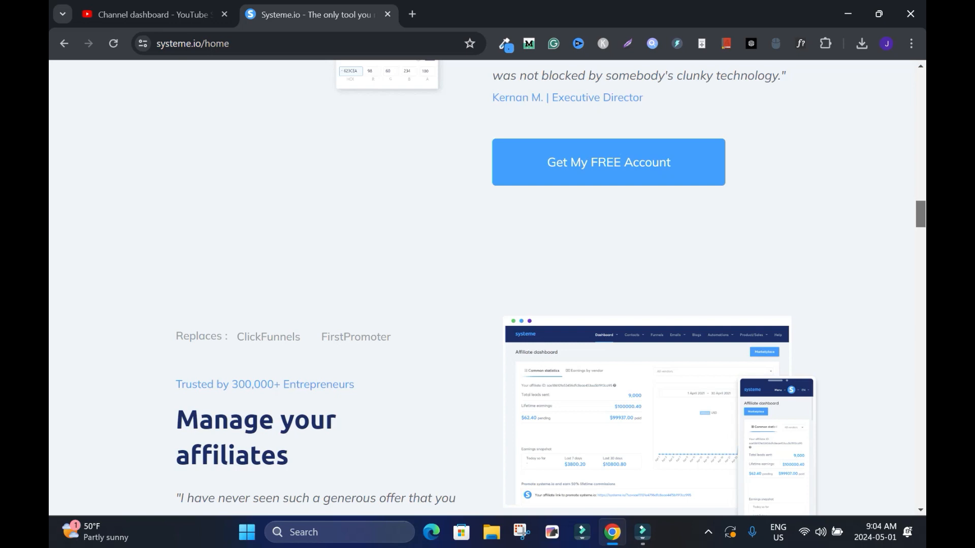
scroll(487, 284, "up", 20)
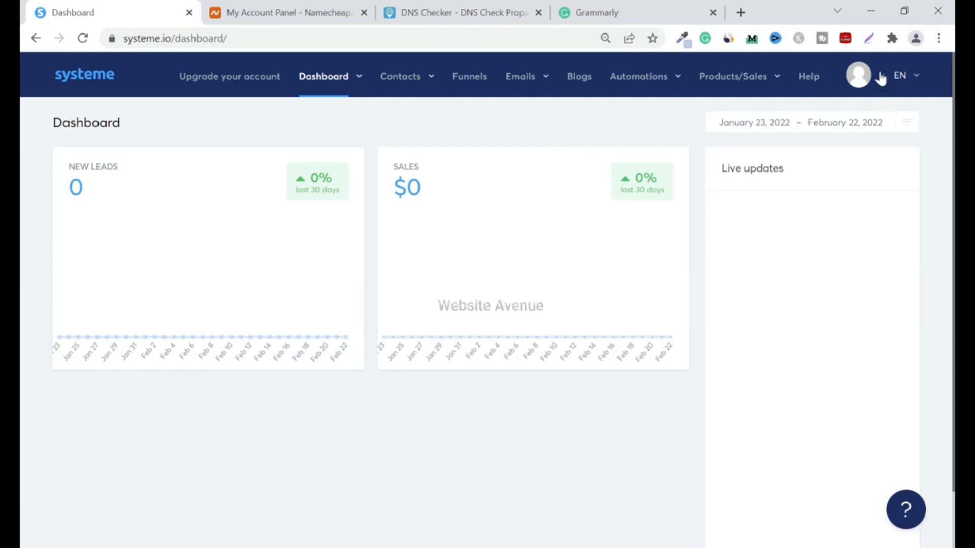
Step: Open the custom domains page in the Systeme.io account settings
mouse_move(881, 78)
left_click(833, 136)
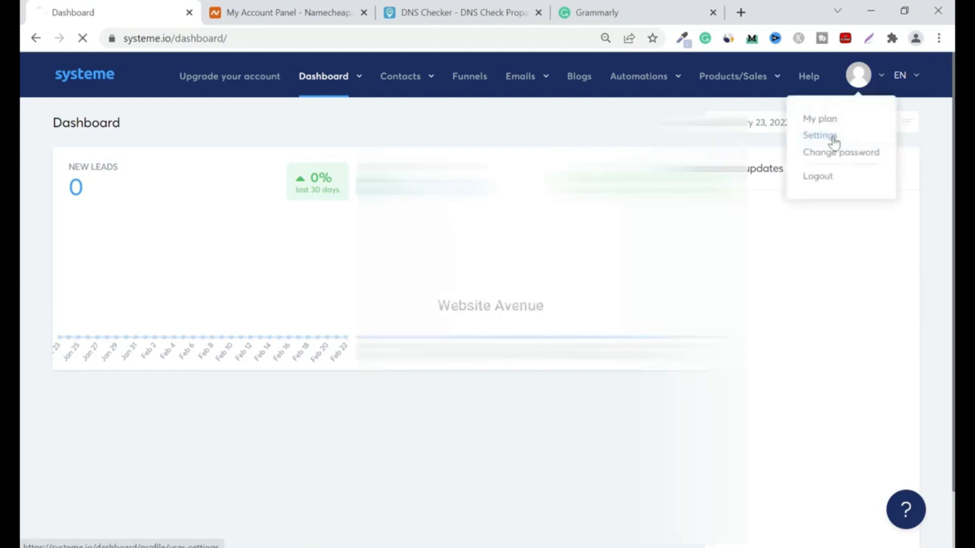
left_click(173, 348)
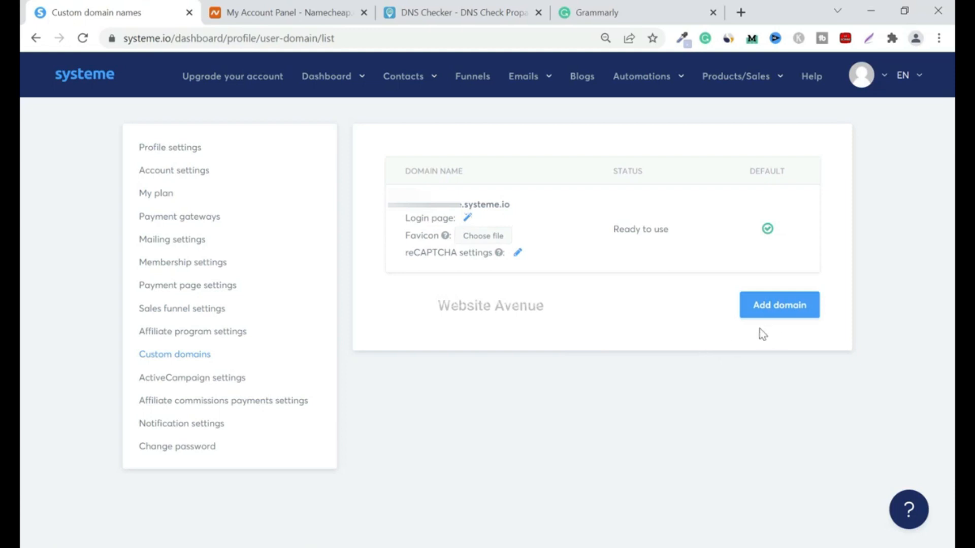
left_click(788, 312)
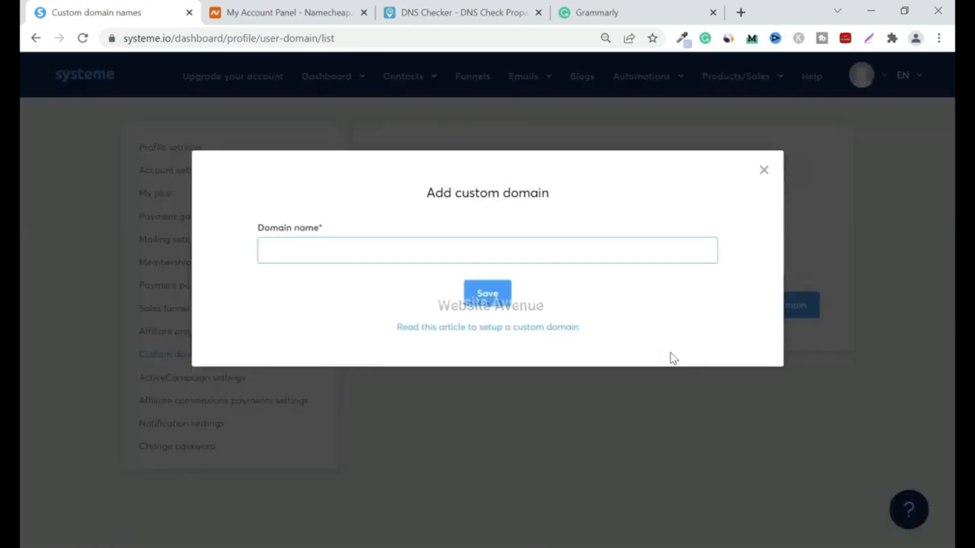
type("successpage.io")
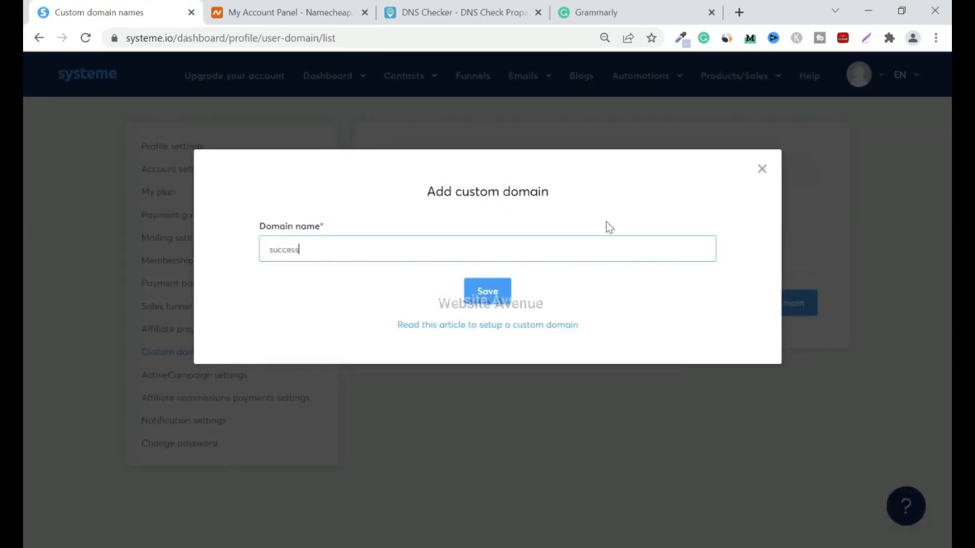
left_click(502, 294)
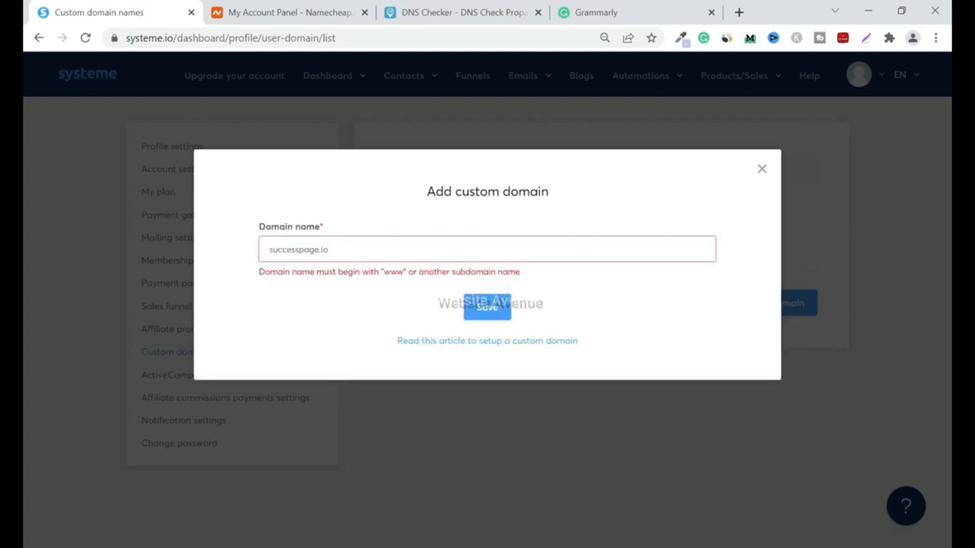
left_click(269, 250)
type("www.")
left_click(486, 313)
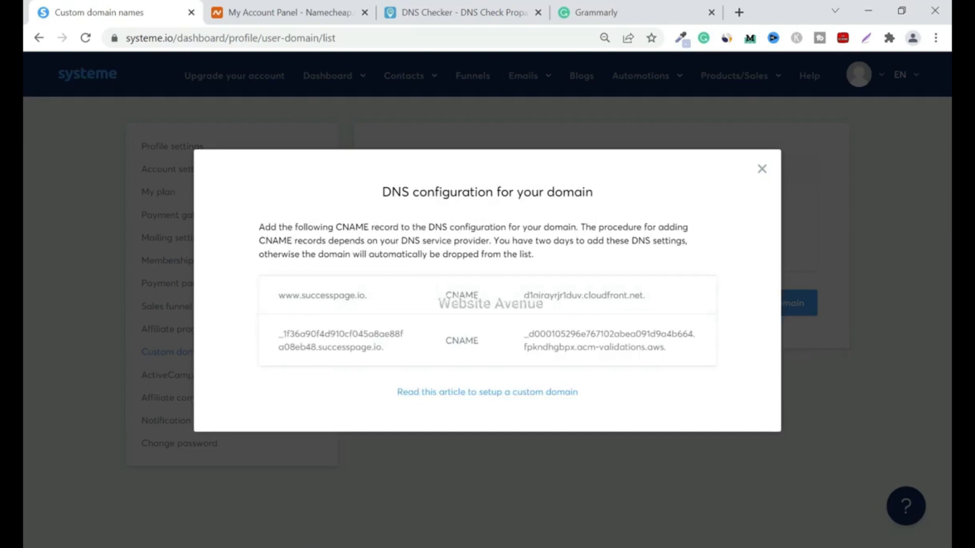
Step: Switch to Namecheap and open the advanced DNS settings of successpage.io
left_click(269, 13)
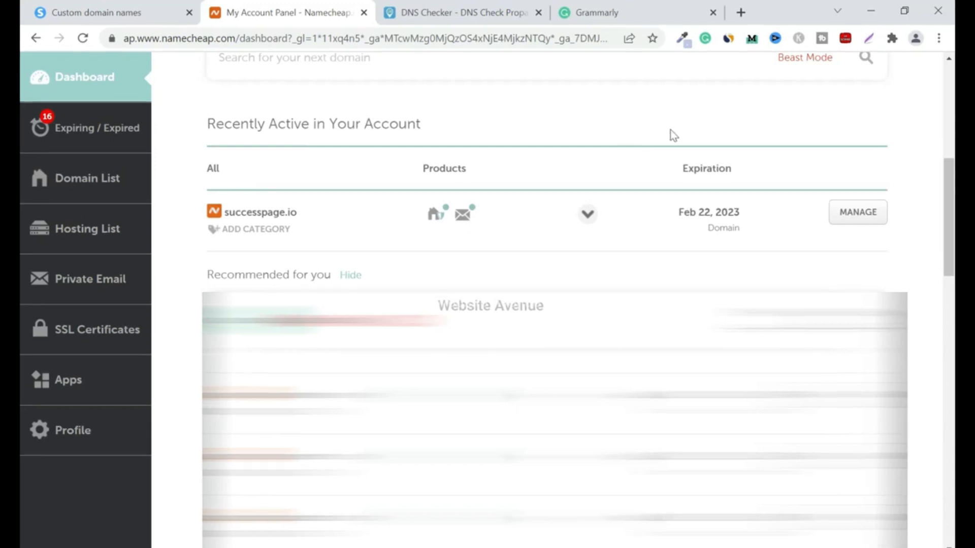
left_click(857, 214)
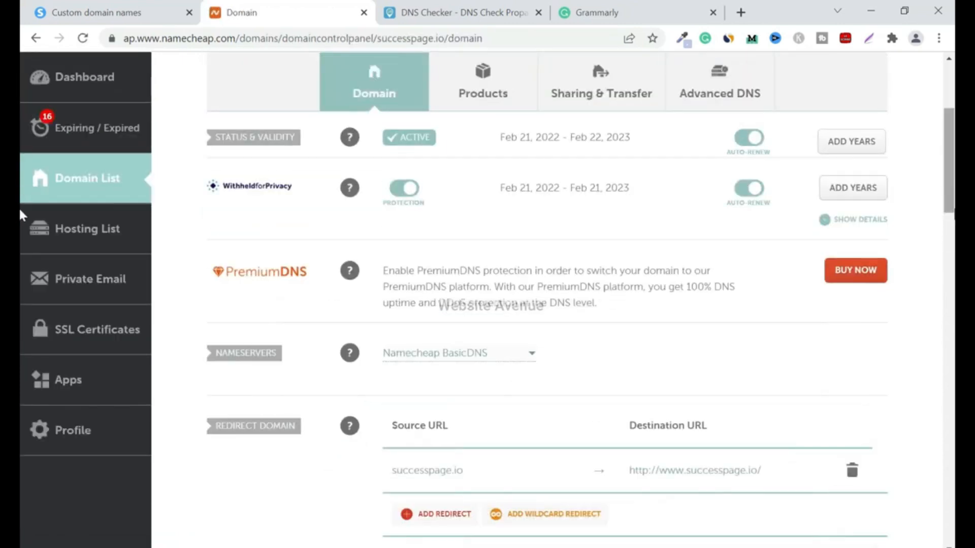
left_click_drag(949, 178, 948, 168)
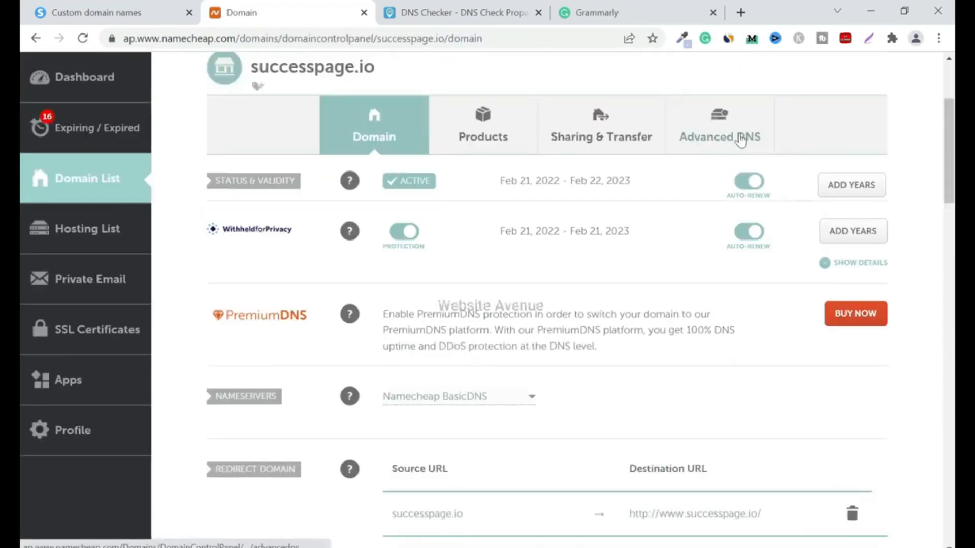
left_click(740, 141)
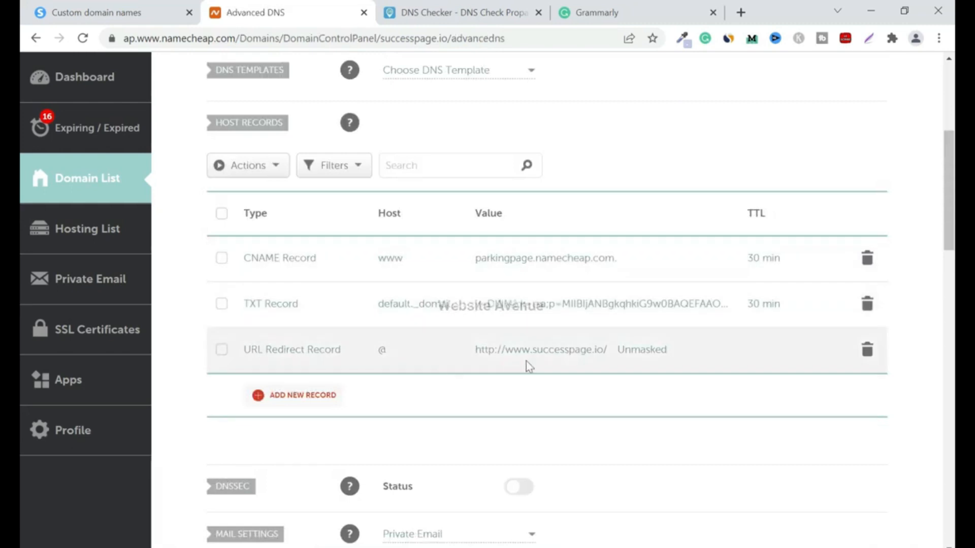
Step: Delete the URL redirect, TXT and parking-page CNAME records from the domain's host records
left_click(868, 349)
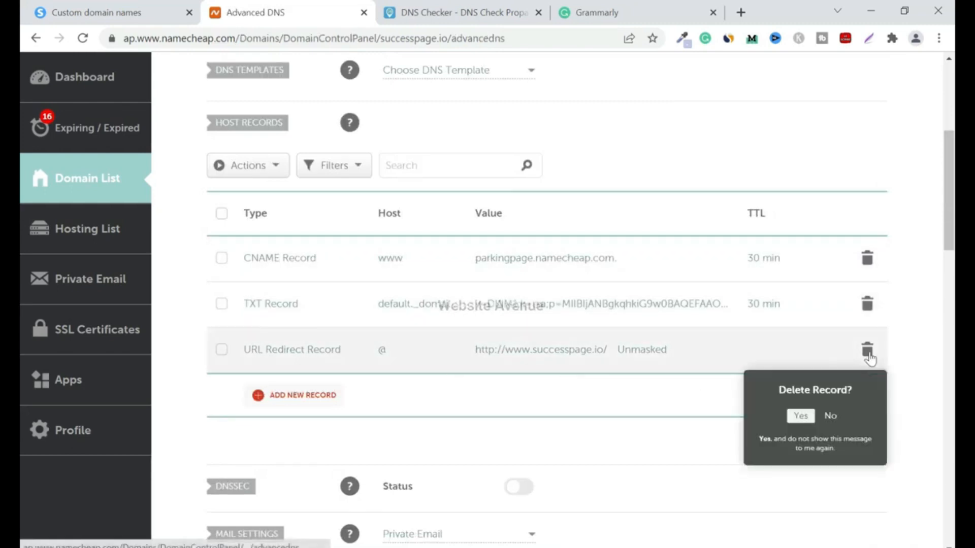
left_click(801, 416)
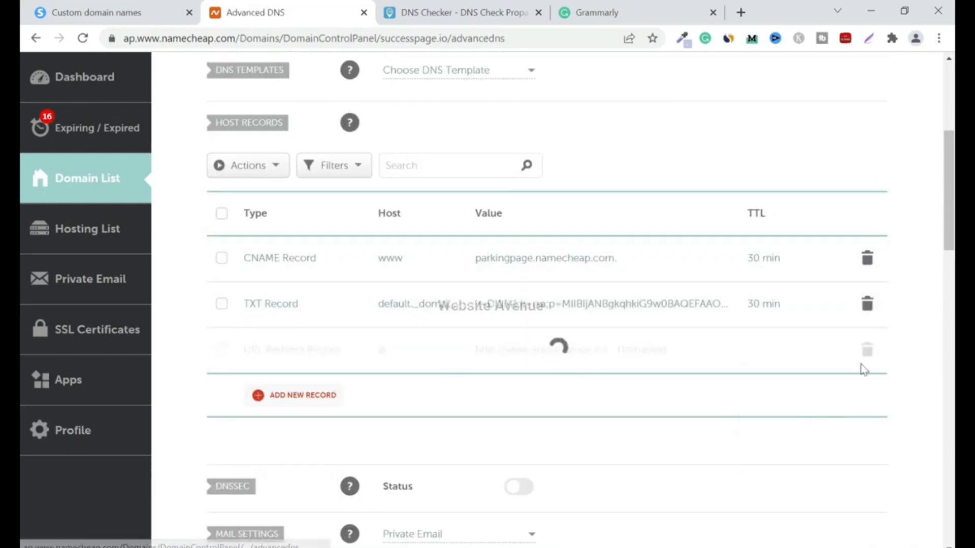
left_click(868, 306)
left_click(800, 371)
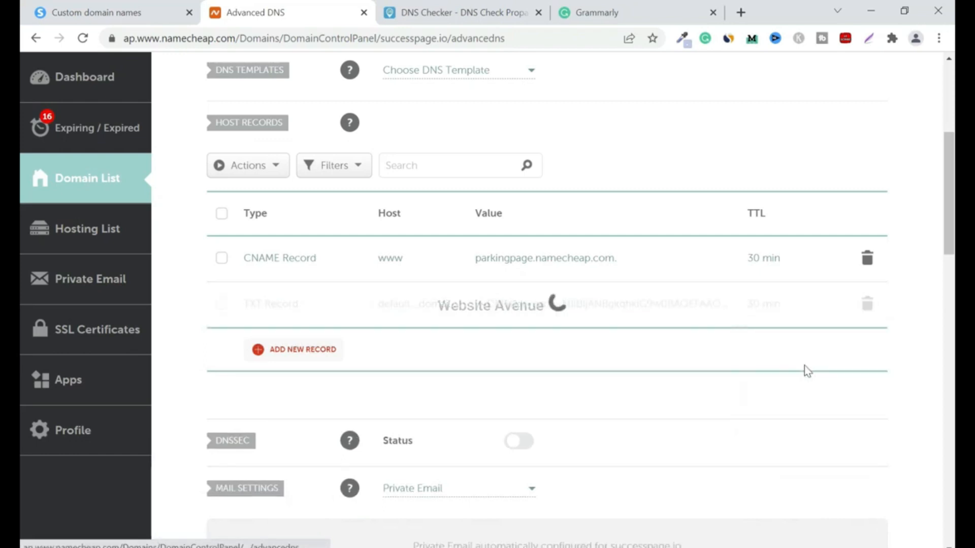
left_click(867, 262)
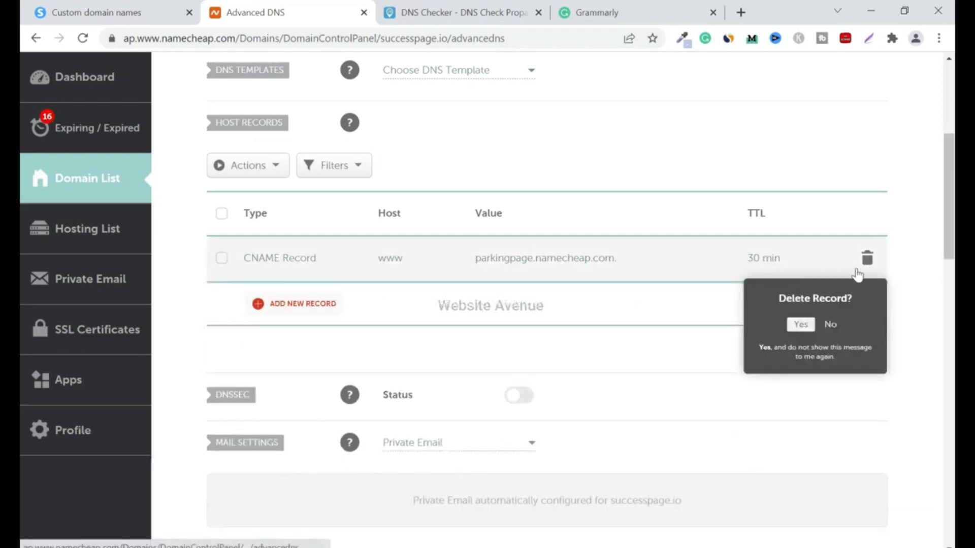
left_click(804, 326)
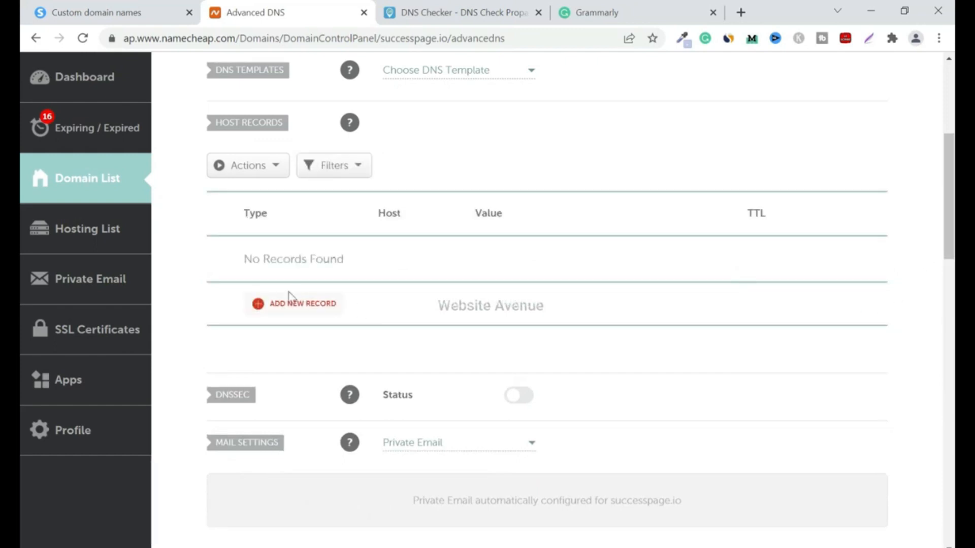
left_click(295, 307)
scroll(355, 309, "down", 1)
scroll(359, 309, "down", 1)
left_click(320, 293)
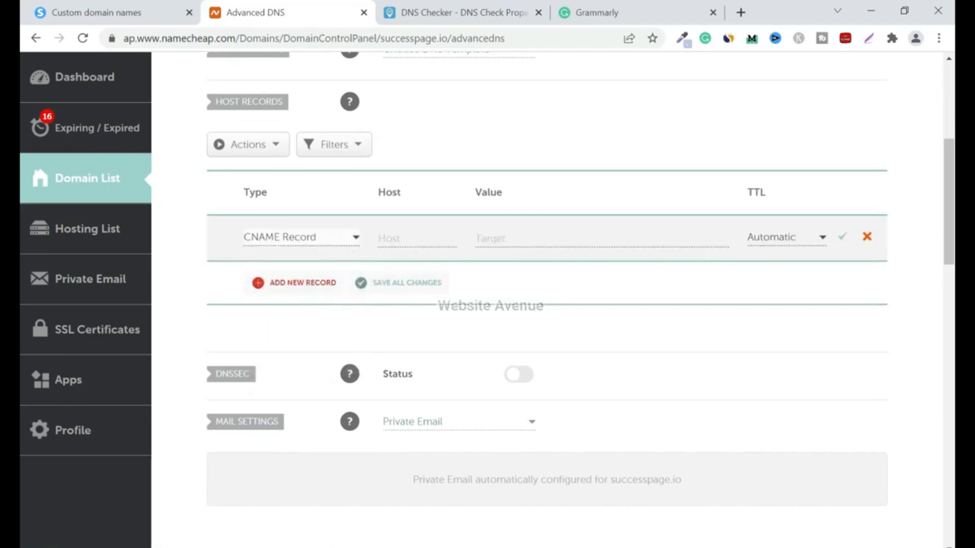
key("Tab")
type("www")
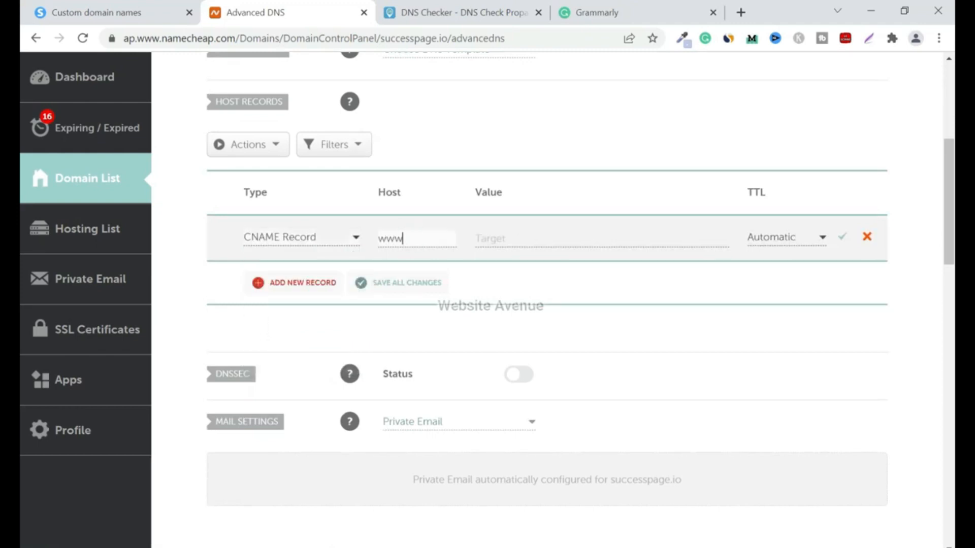
left_click(144, 20)
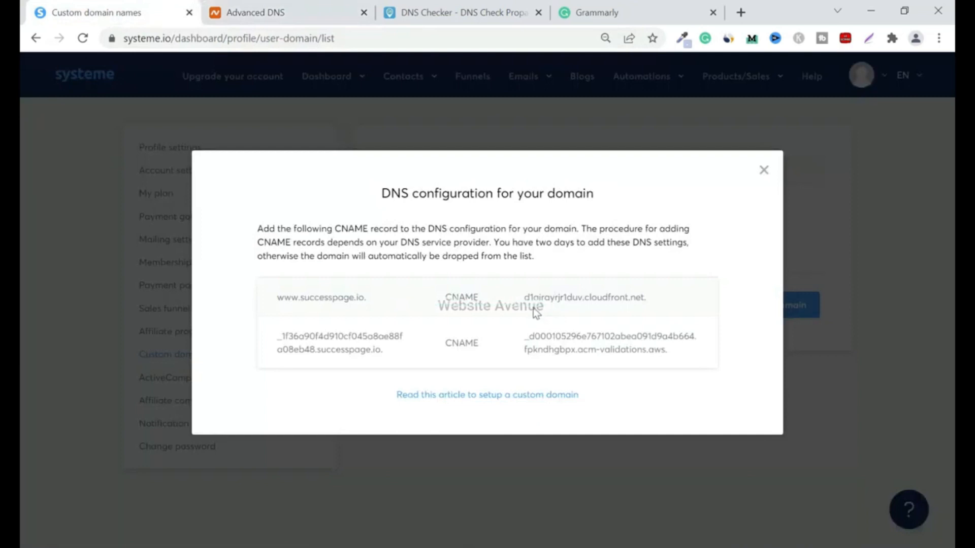
left_click_drag(523, 299, 663, 296)
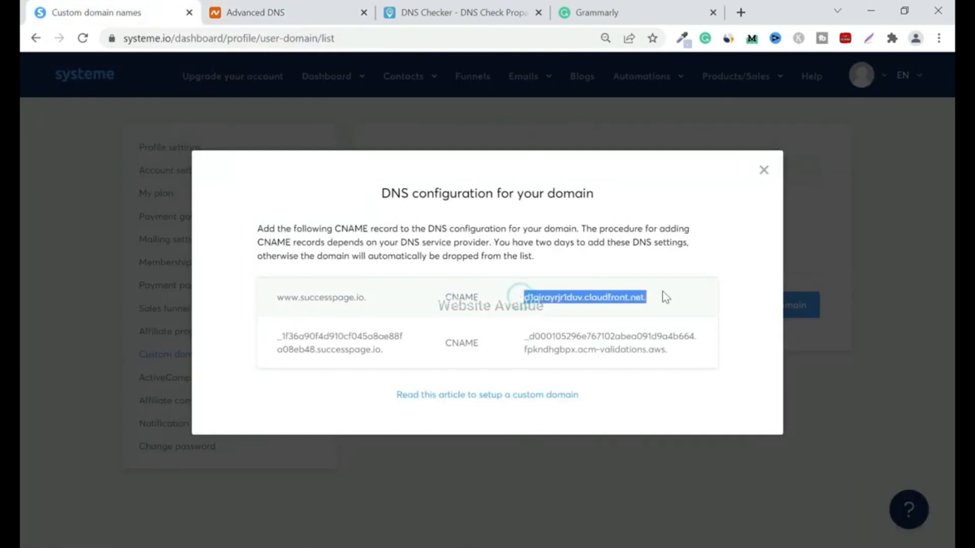
right_click(605, 300)
left_click(643, 310)
Step: In Namecheap, set the www CNAME record's target to the copied d1airayrjr1duv.cloudfront.net. and save the record
left_click(251, 18)
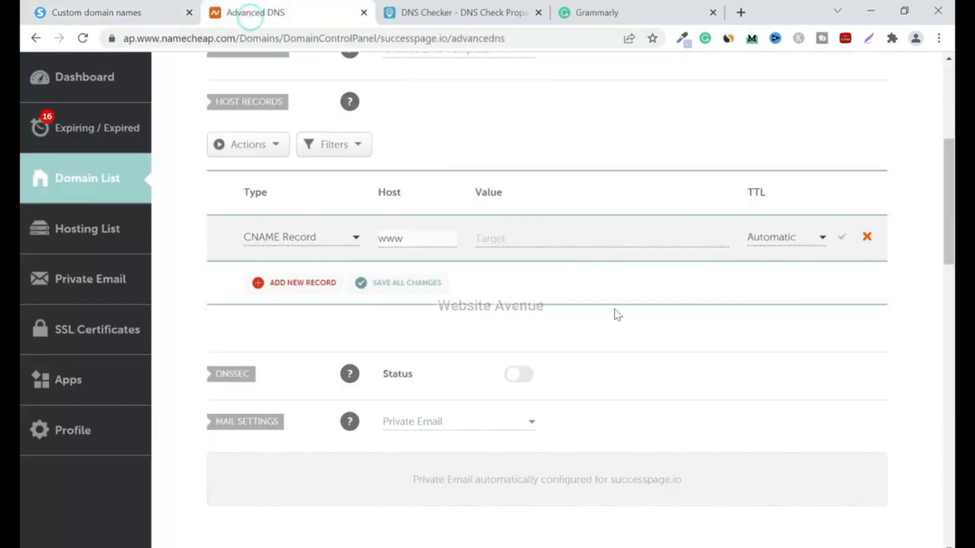
left_click(518, 238)
right_click(519, 236)
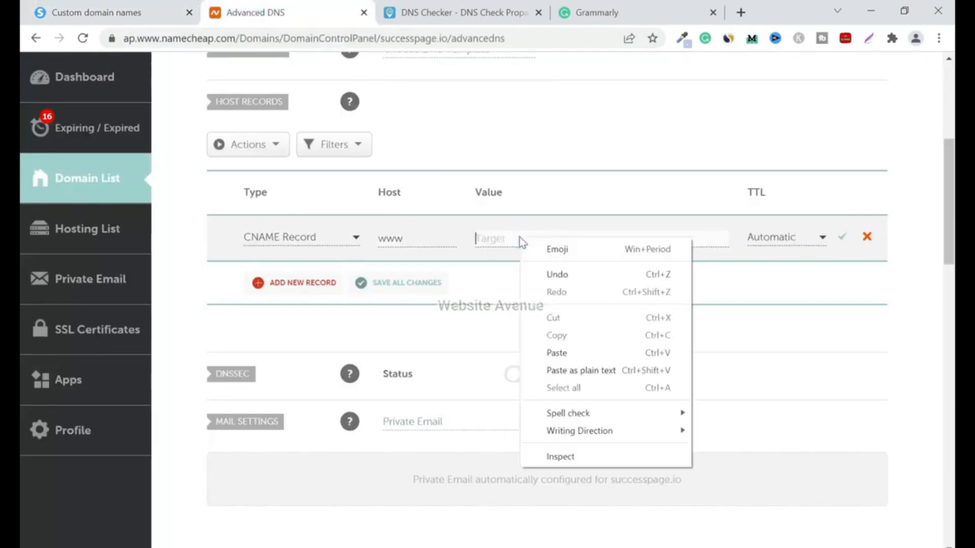
left_click(569, 352)
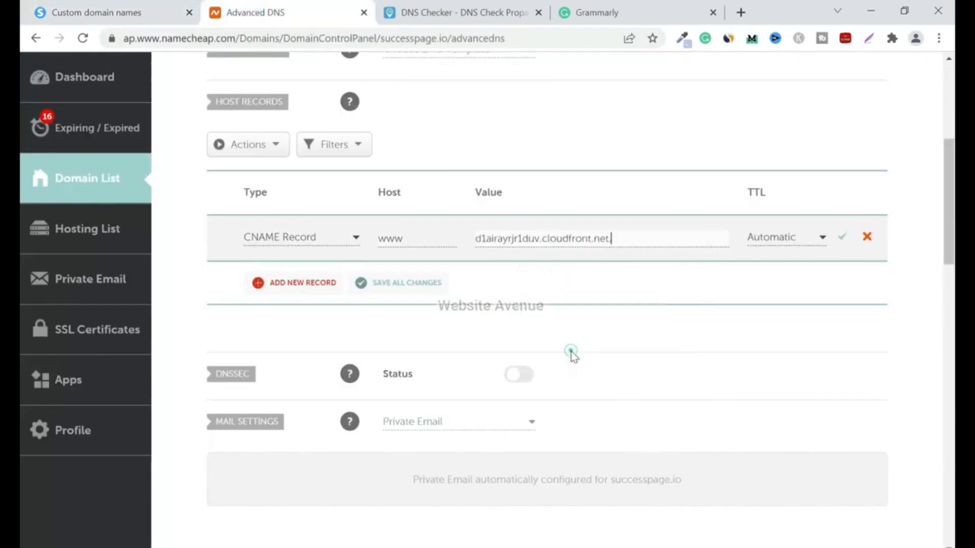
left_click(842, 238)
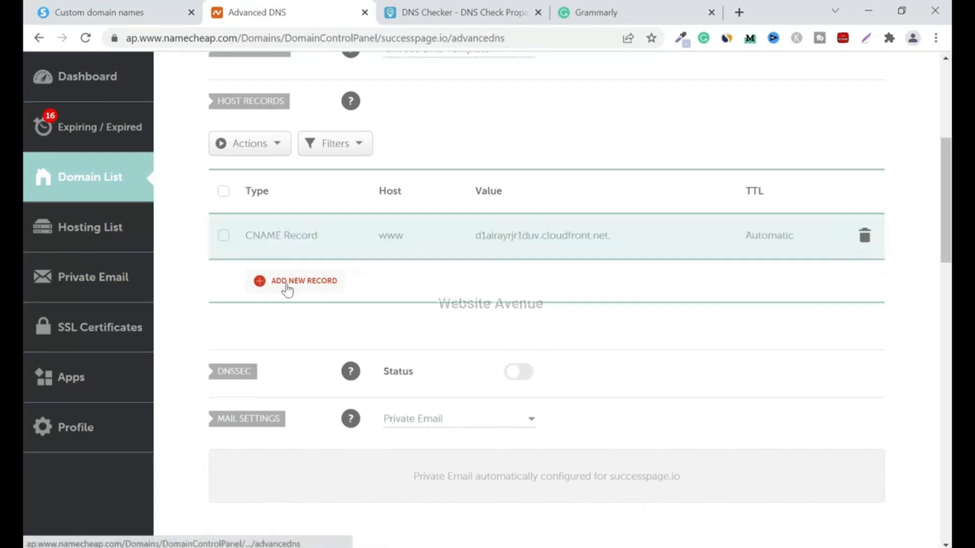
Step: Add a second host record of type CNAME below the www record
left_click(287, 281)
scroll(310, 355, "down", 2)
left_click(305, 369)
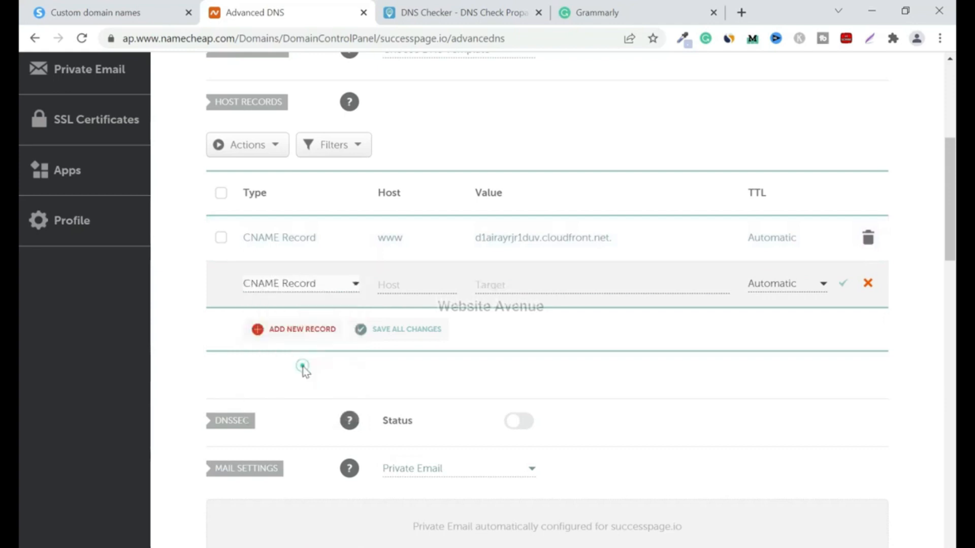
Step: Switch to Systeme.io and copy the second CNAME record's host name without the .successpage.io ending
left_click(118, 15)
left_click(314, 367)
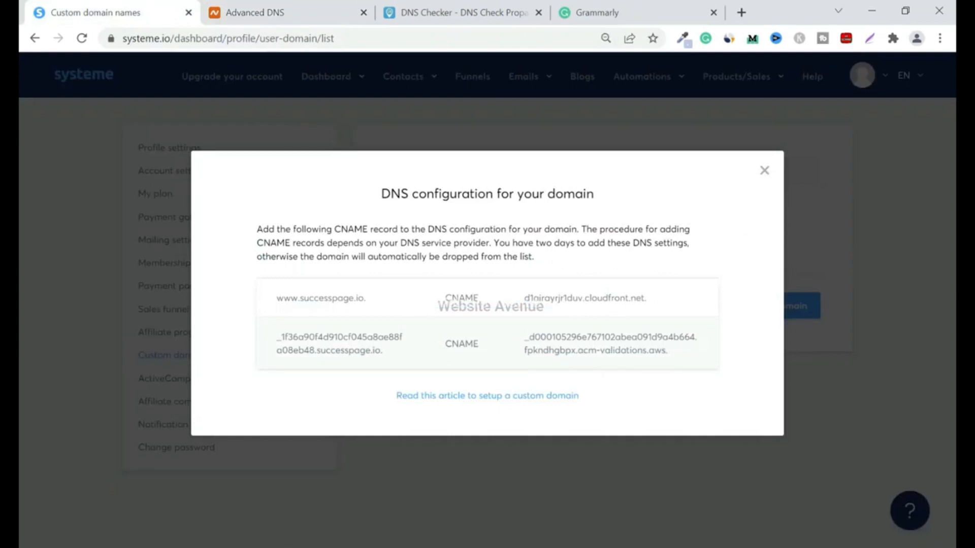
left_click_drag(314, 350, 277, 335)
right_click(378, 339)
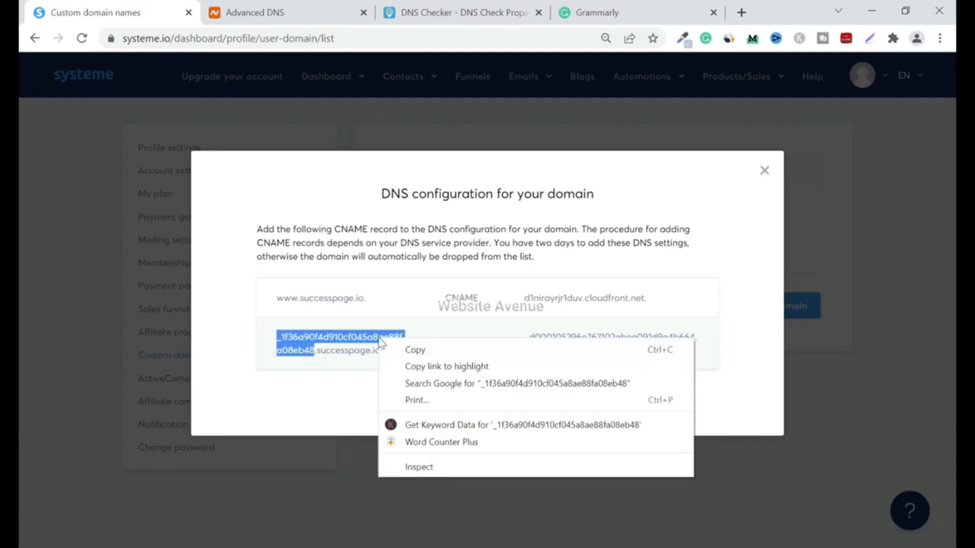
left_click(425, 351)
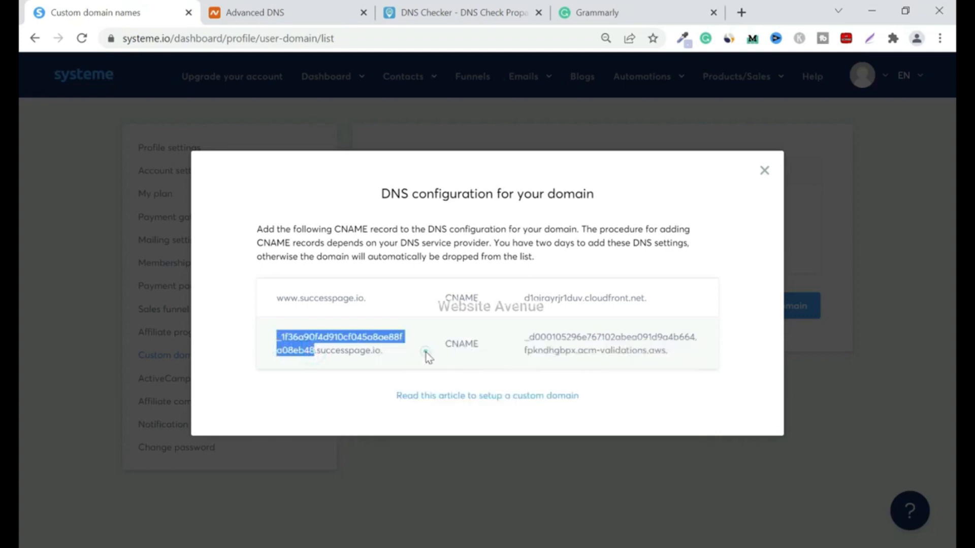
Step: Switch to Namecheap and paste the copied host name into the second CNAME record's host
left_click(229, 13)
left_click(412, 286)
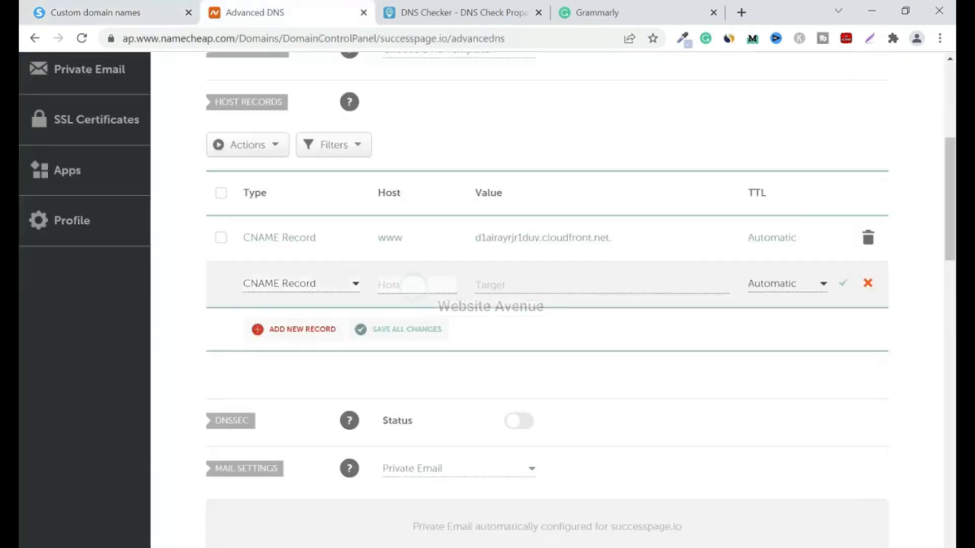
right_click(414, 288)
left_click(464, 405)
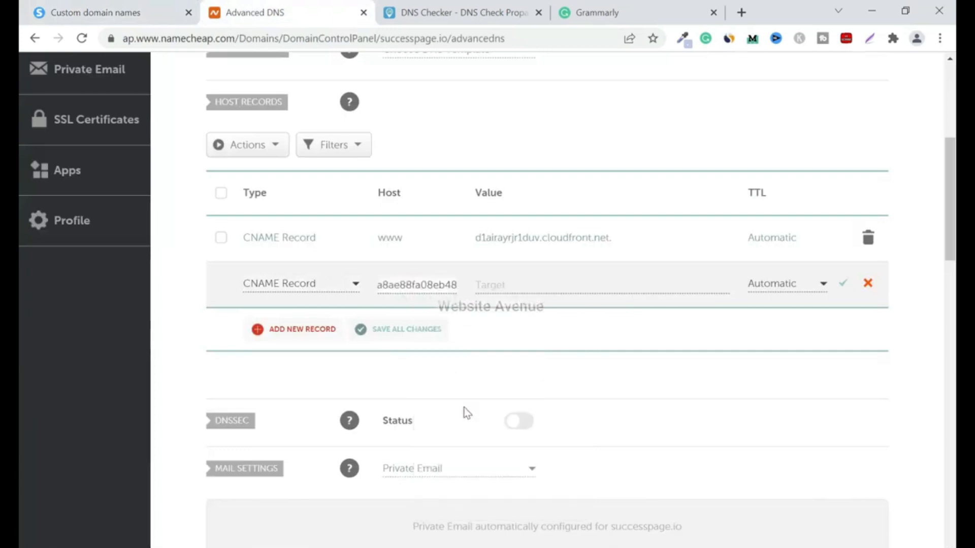
left_click(514, 282)
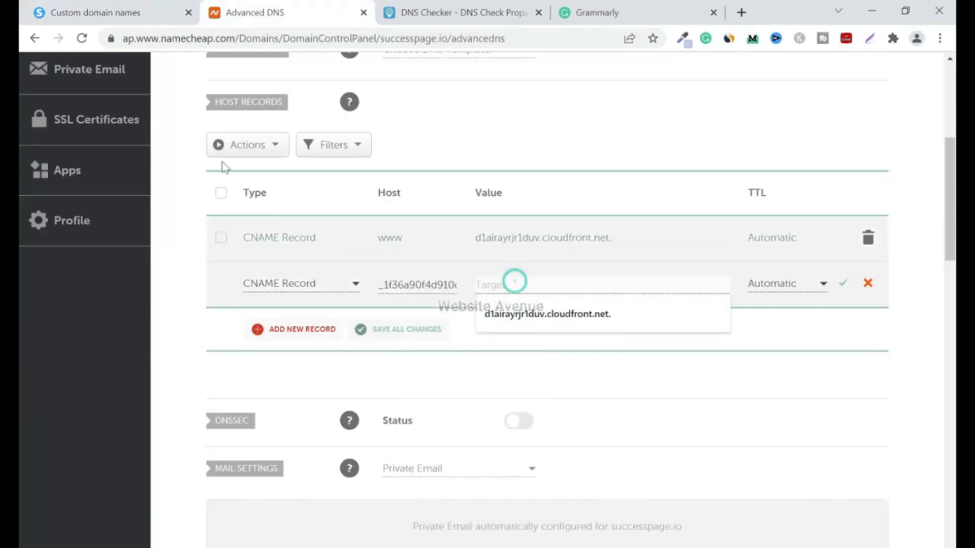
Step: Switch to Systeme.io and copy the second CNAME record's full target ending in acm-validations.aws
left_click(115, 14)
left_click_drag(688, 357, 523, 337)
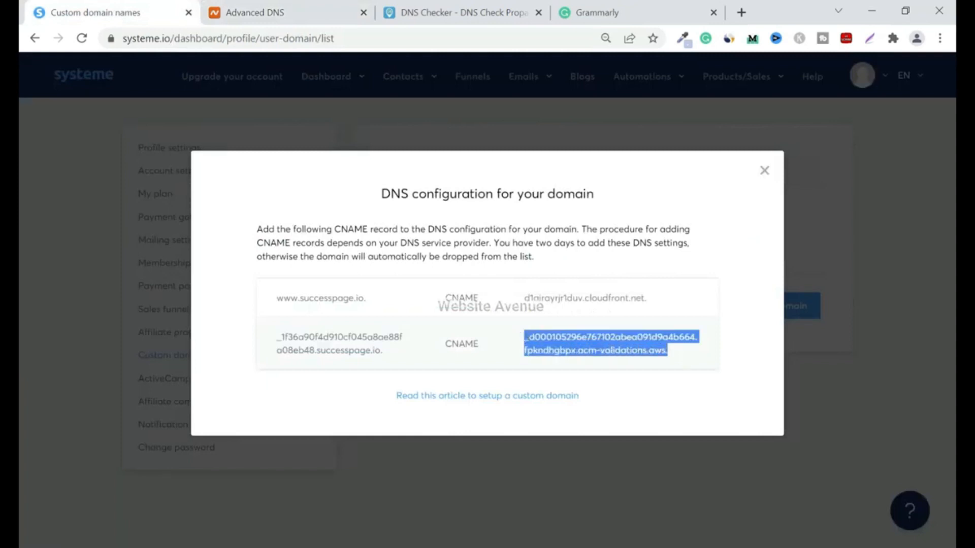
right_click(554, 338)
left_click(596, 353)
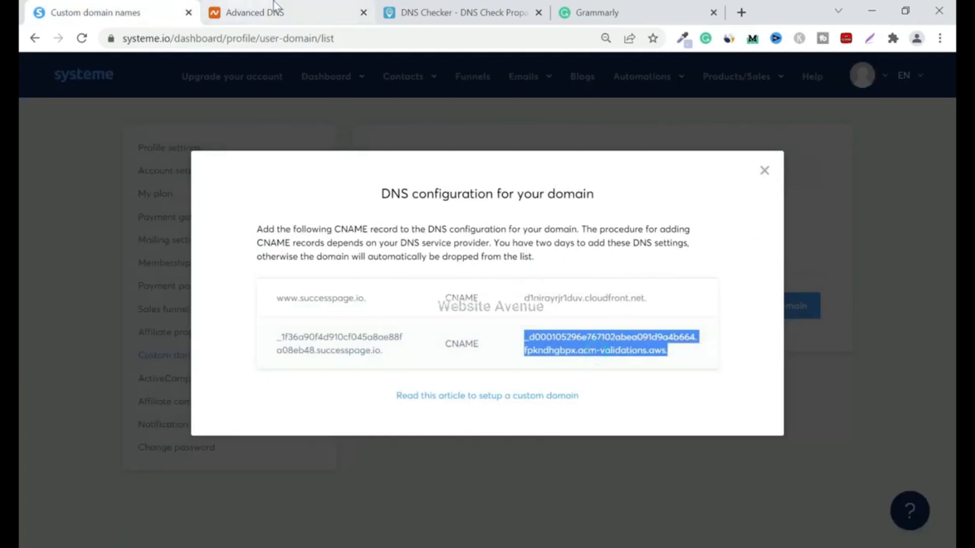
Step: In Namecheap, set the second CNAME record's target to the copied acm-validations.aws address and save the record
left_click(255, 10)
left_click(536, 286)
right_click(535, 286)
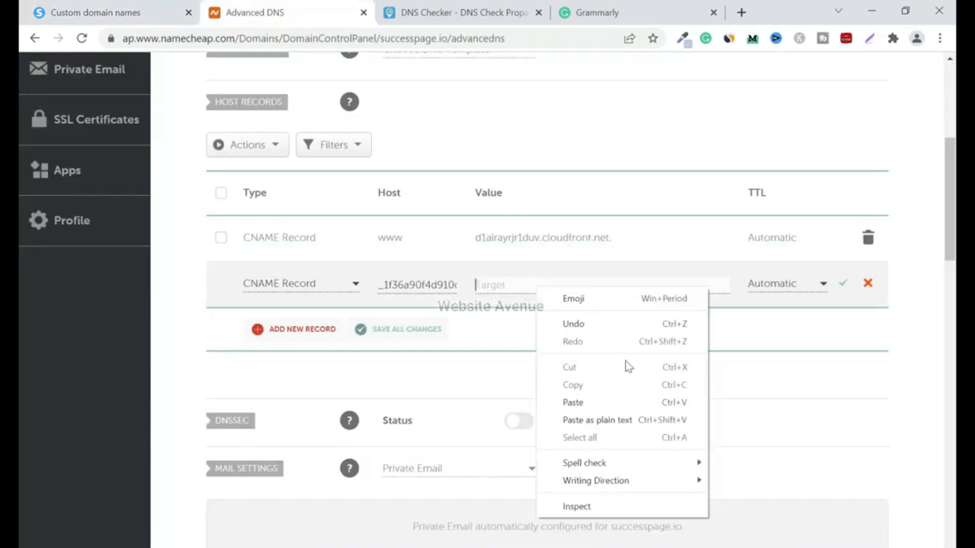
left_click(601, 404)
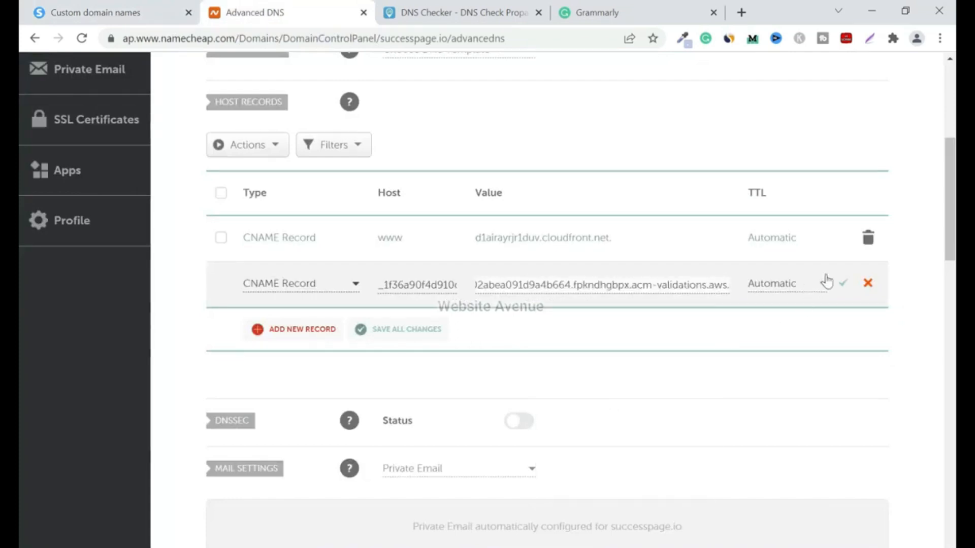
left_click(844, 284)
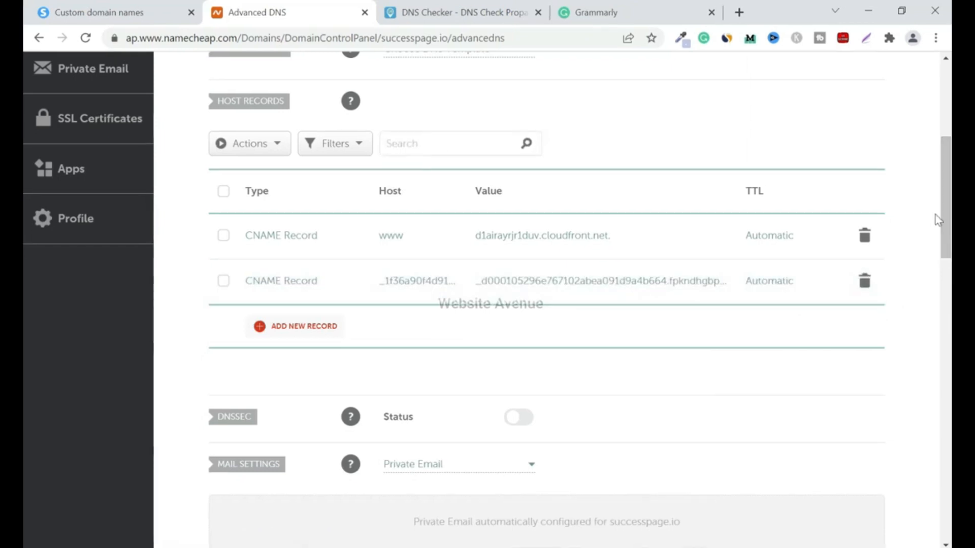
Step: Copy the domain name successpage.io from the heading of the Namecheap domain page
scroll(513, 93, "up", 3)
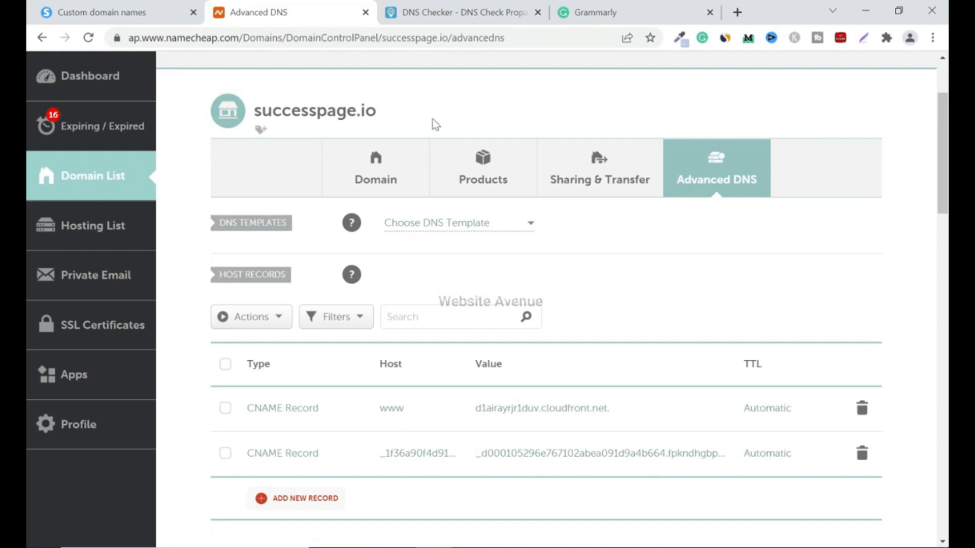
left_click_drag(393, 112, 254, 111)
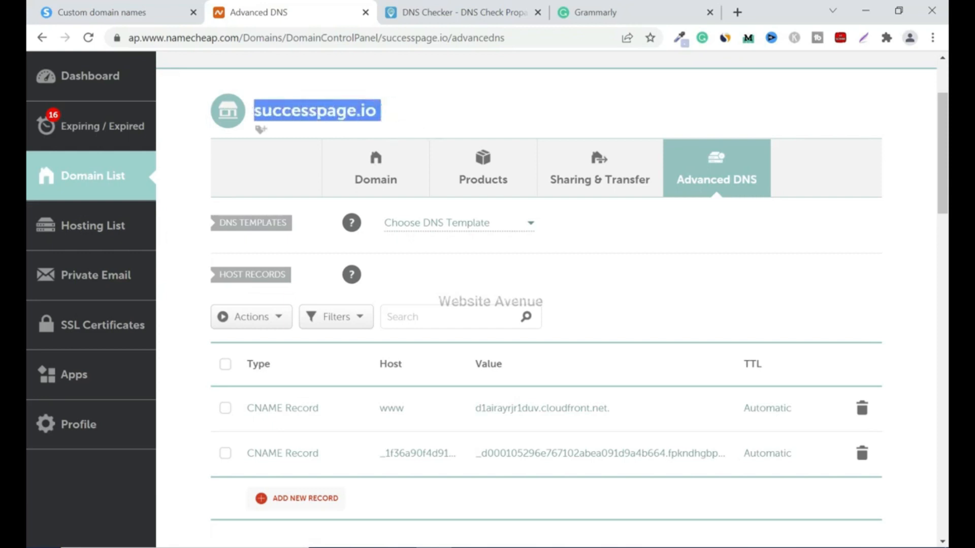
right_click(296, 102)
left_click(333, 113)
Step: Switch to DNS Checker and look up the CNAME records of successpage.io
left_click(417, 19)
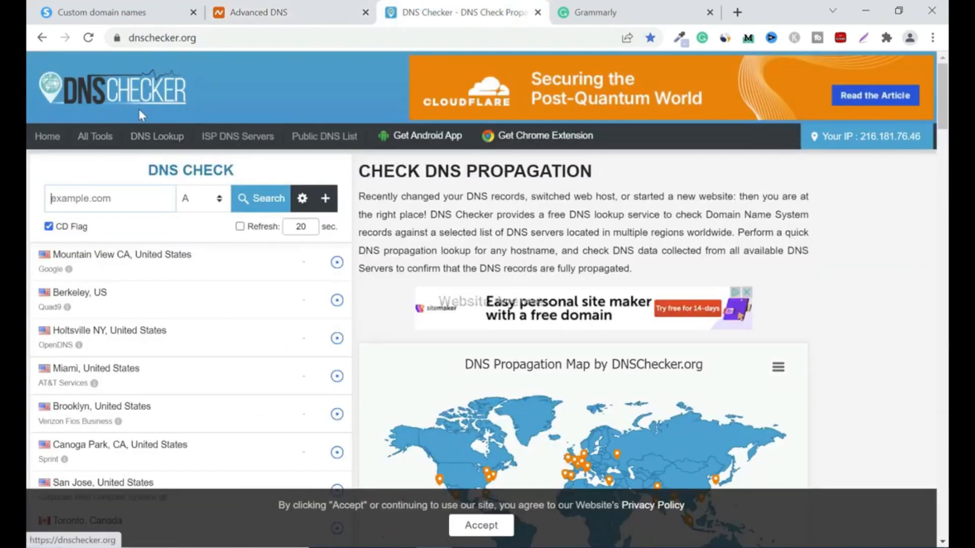
left_click(115, 199)
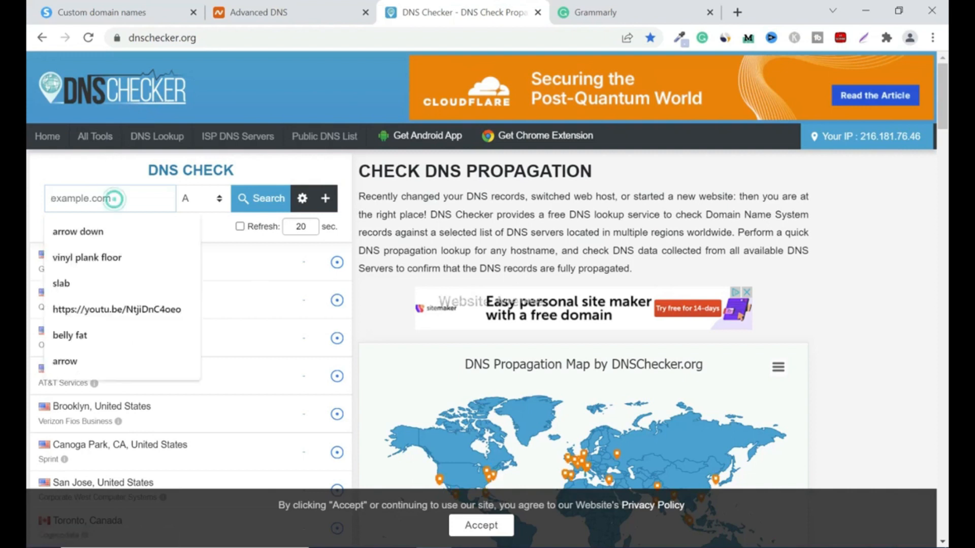
right_click(115, 200)
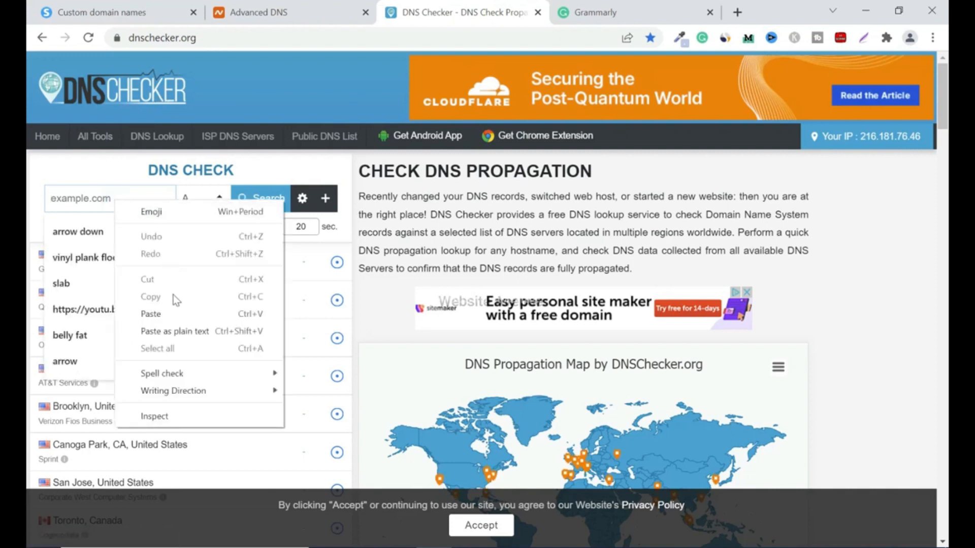
left_click(157, 316)
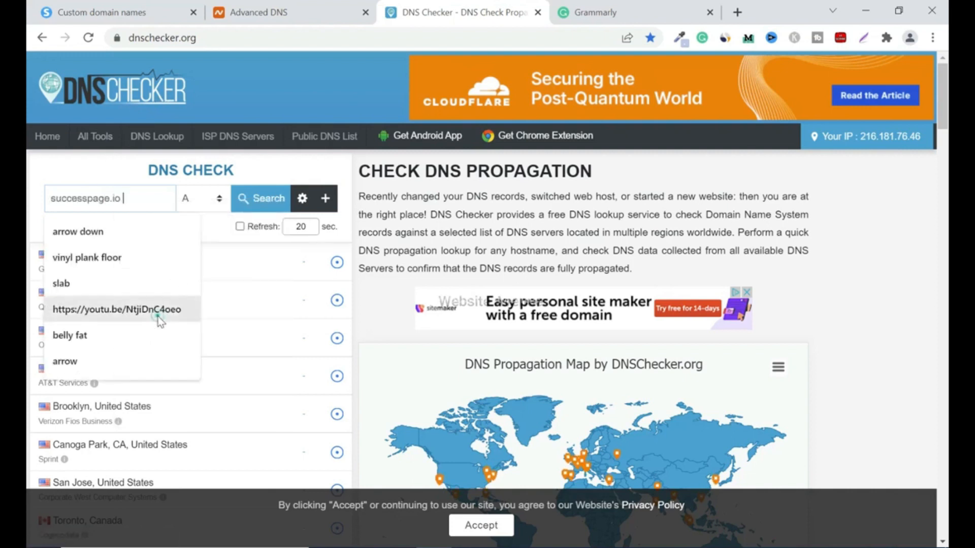
left_click(220, 202)
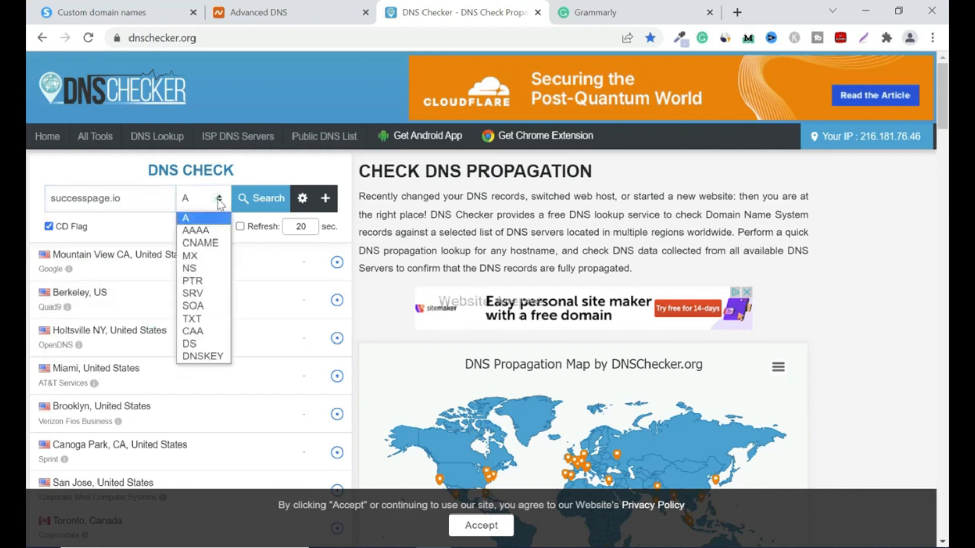
left_click(206, 244)
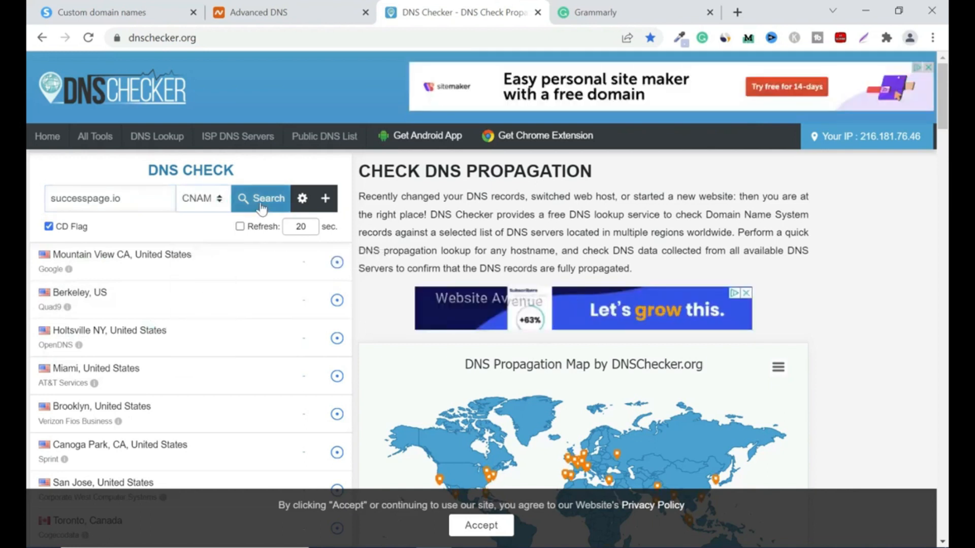
left_click(261, 207)
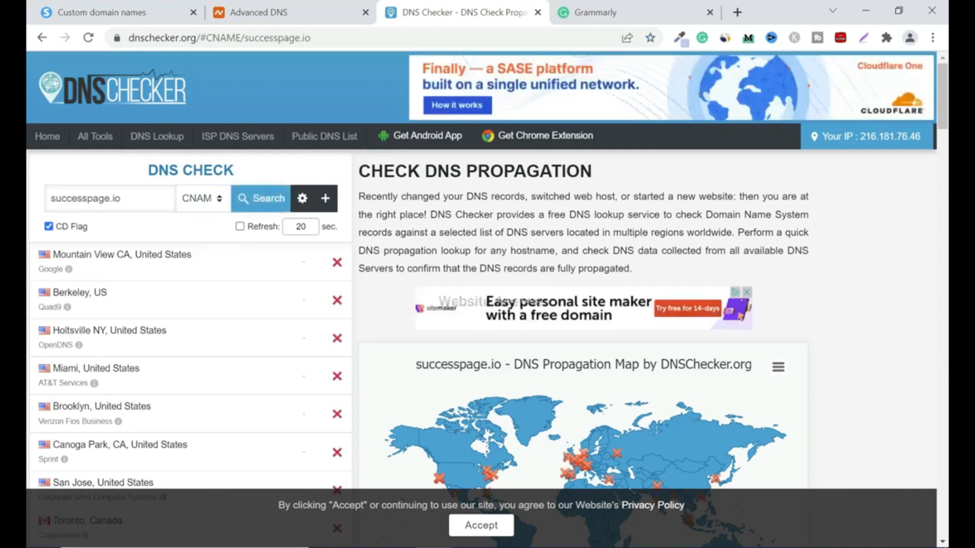
left_click(51, 199)
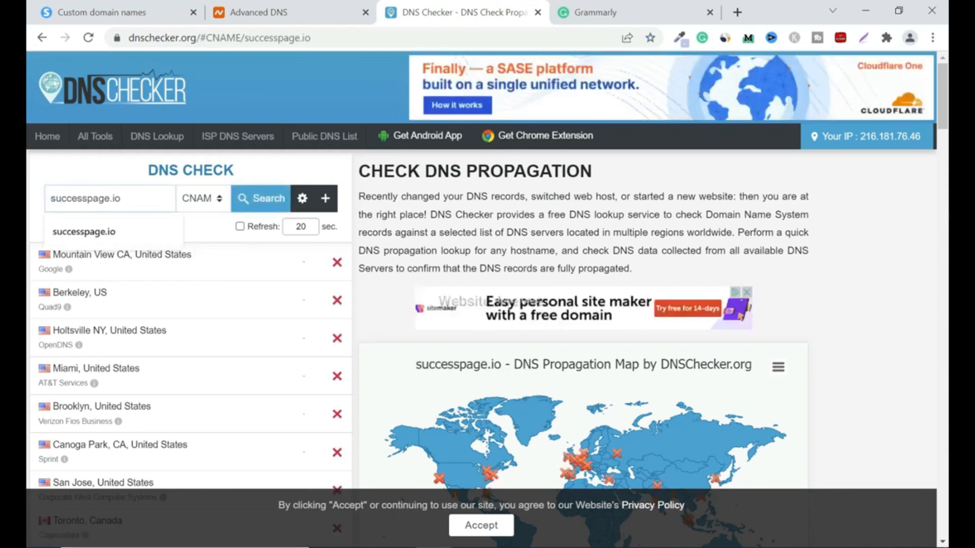
type("www")
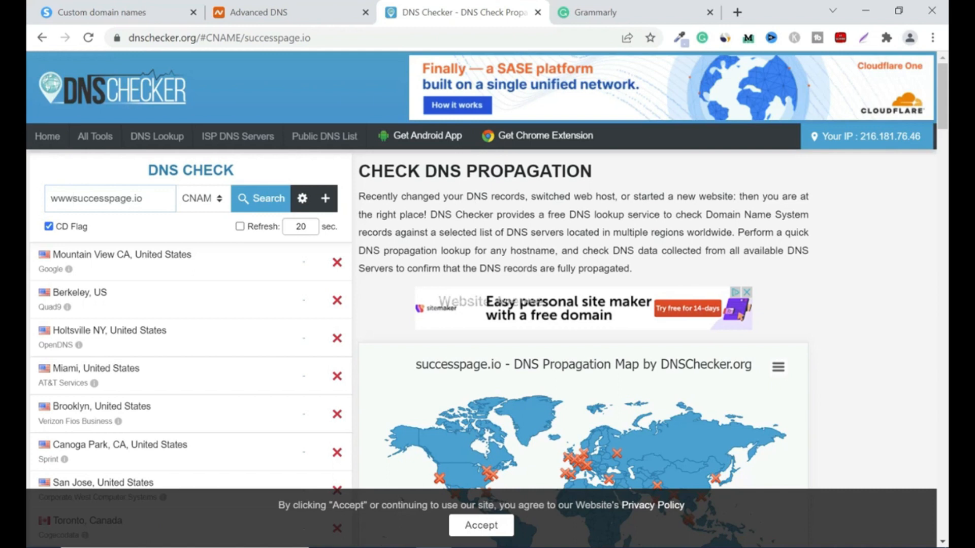
type(".")
left_click(258, 209)
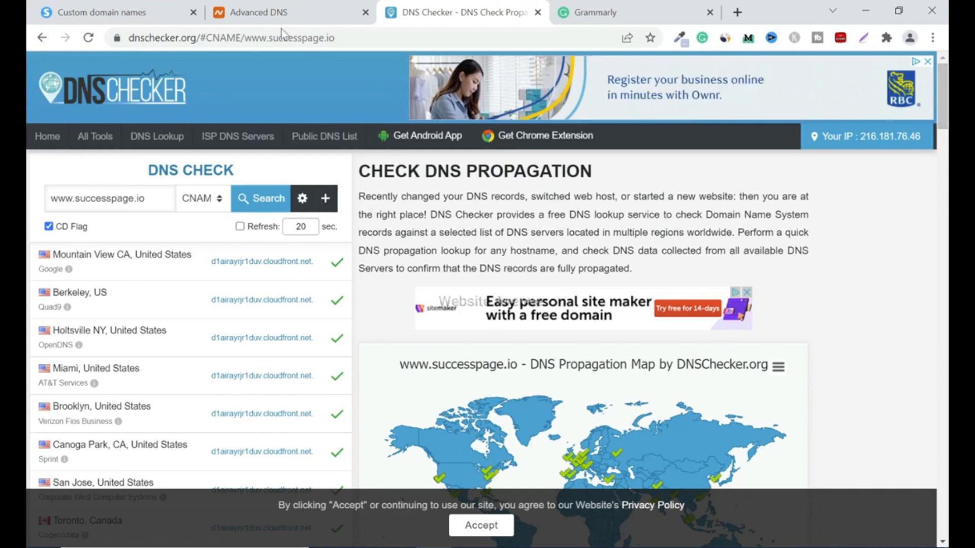
left_click(256, 13)
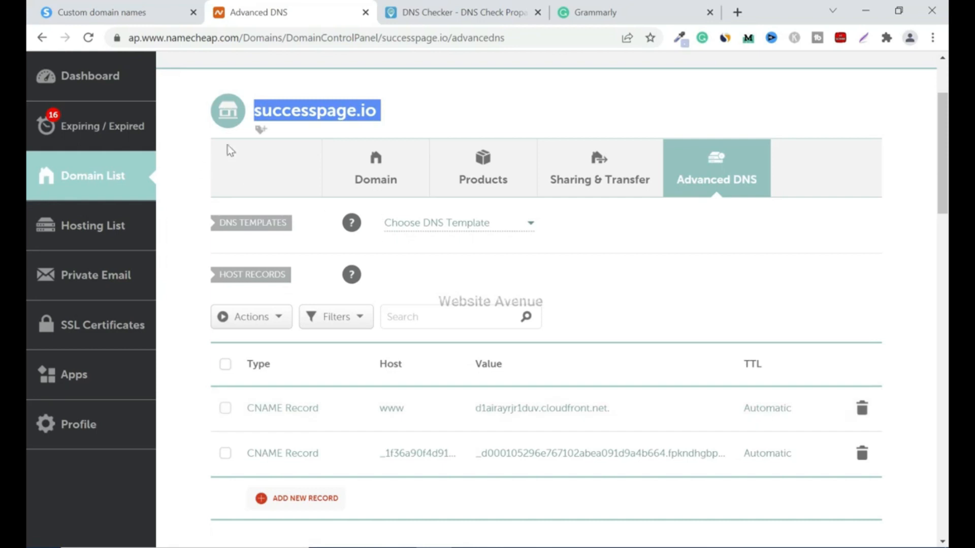
left_click(500, 12)
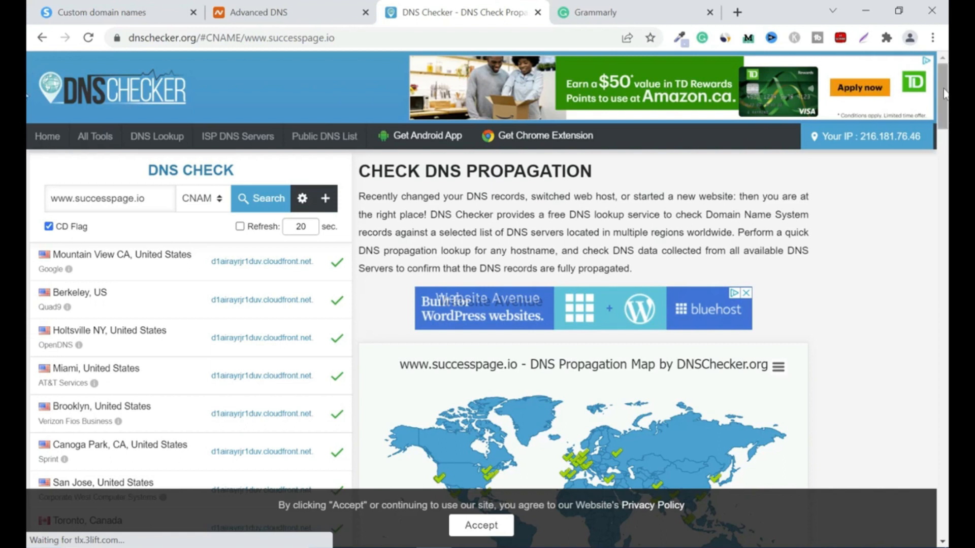
left_click_drag(945, 94, 945, 139)
scroll(28, 141, "down", 4)
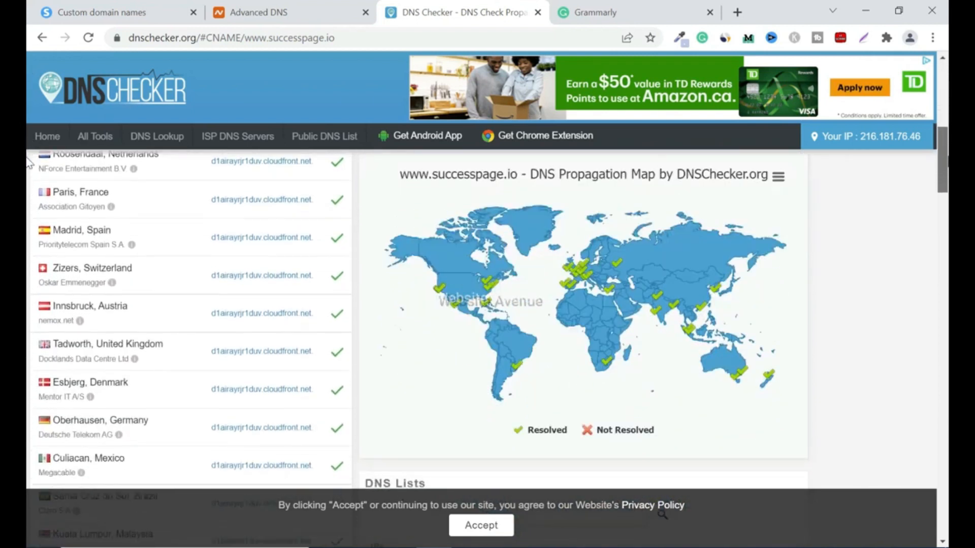
scroll(28, 170, "down", 8)
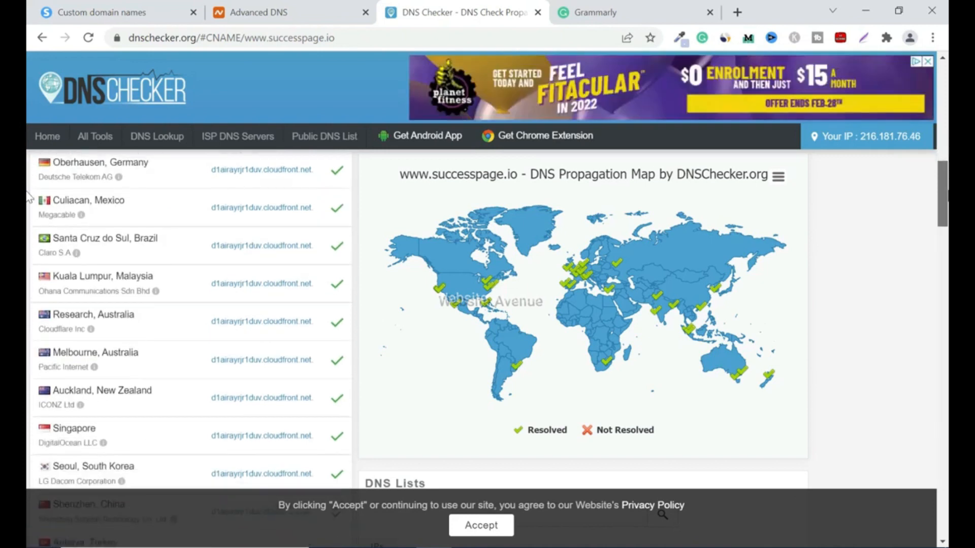
scroll(29, 213, "down", 5)
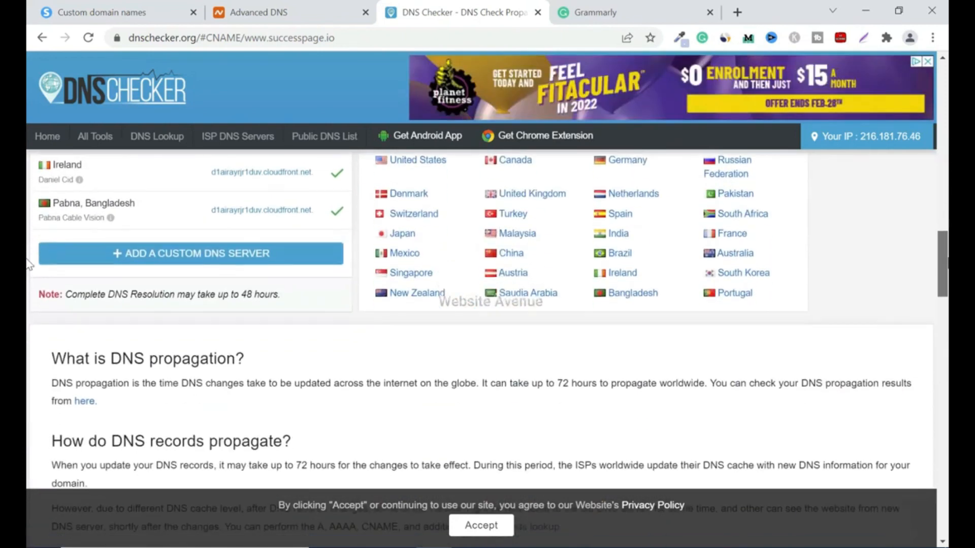
scroll(29, 231, "up", 8)
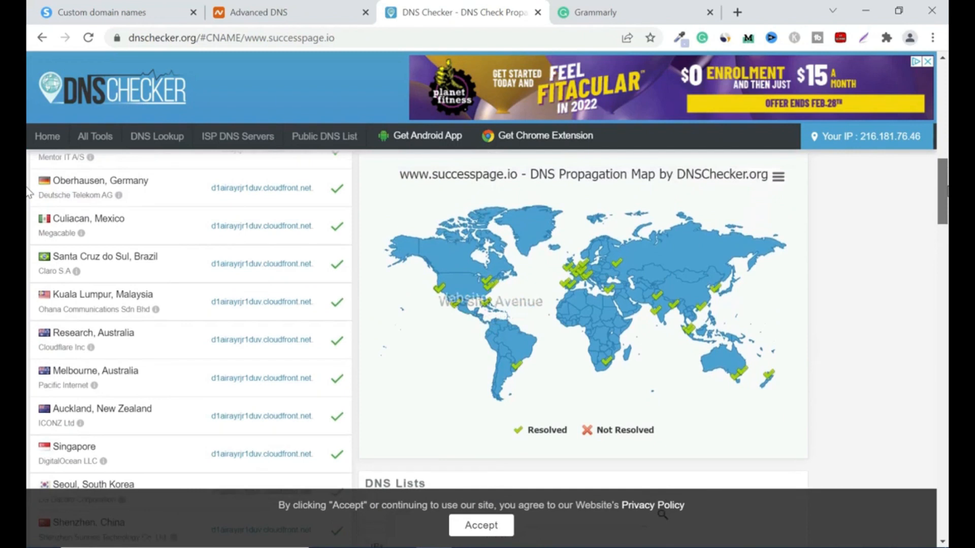
scroll(29, 173, "up", 4)
mouse_move(475, 319)
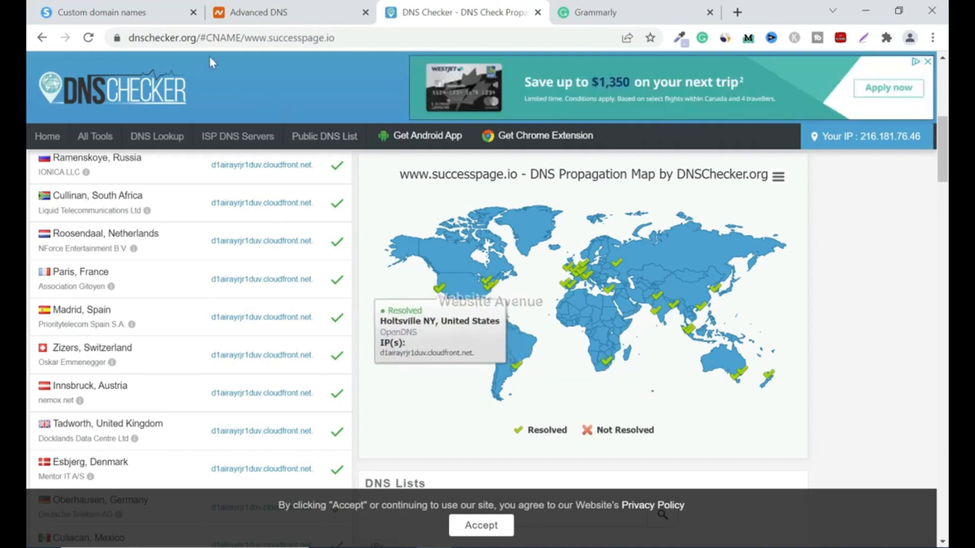
Step: Return to Systeme.io, close the DNS configuration instructions and reload the custom domains page
left_click(113, 14)
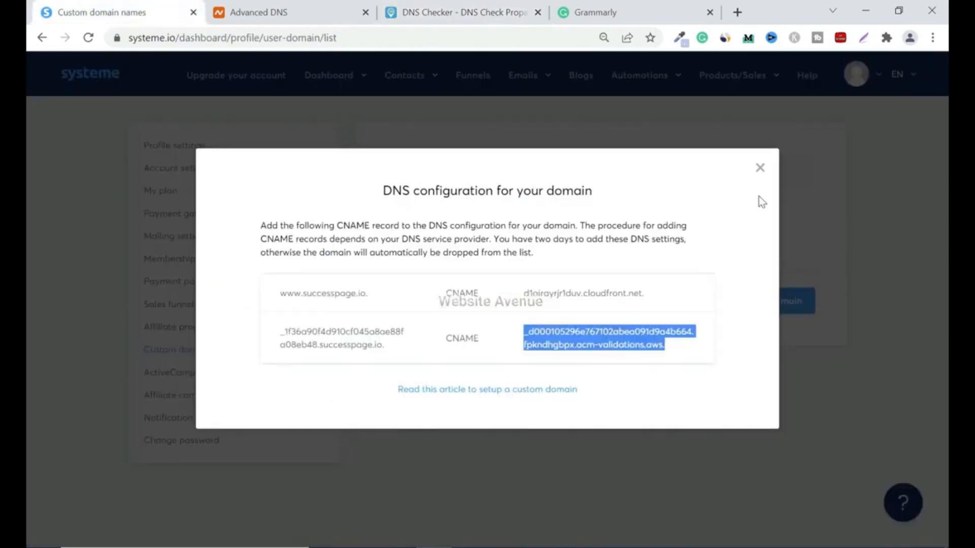
left_click(760, 168)
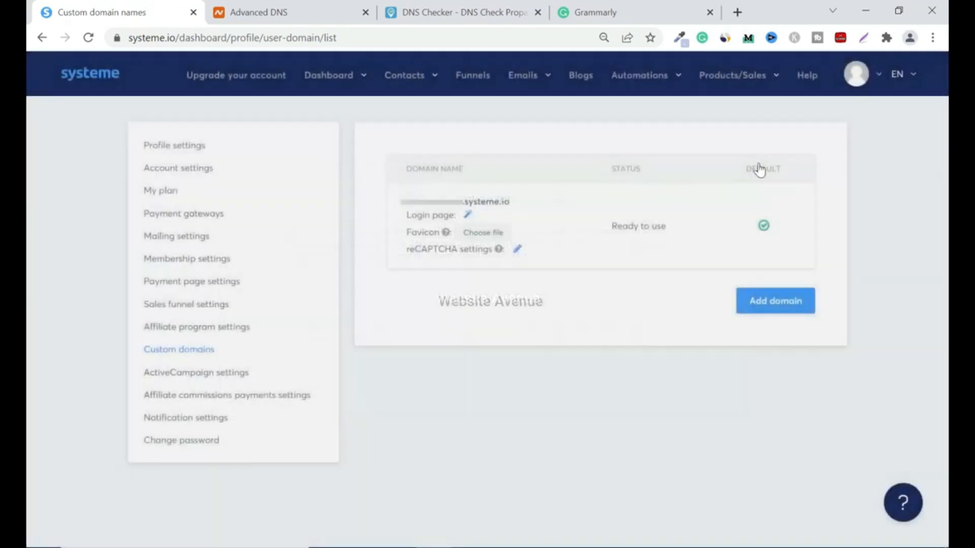
left_click(89, 39)
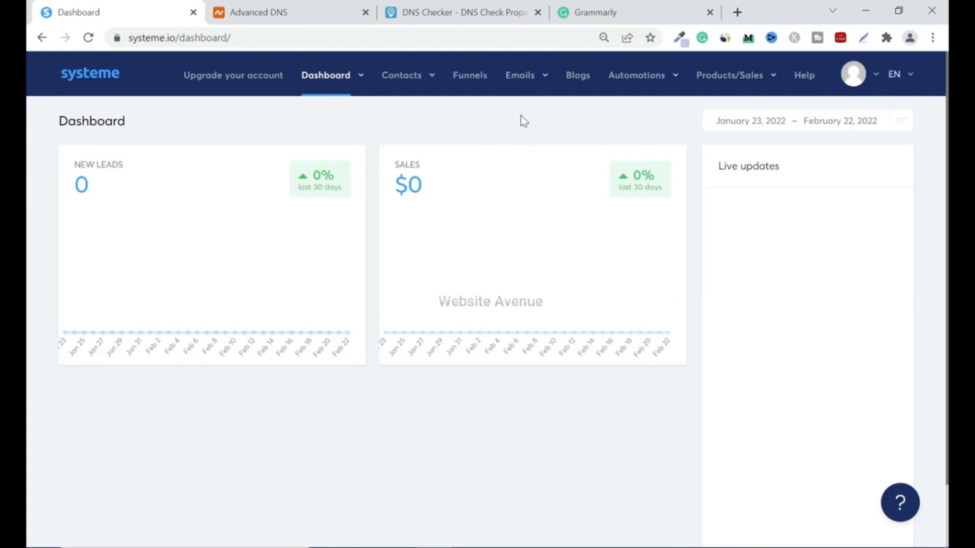
Step: Go from the Systeme.io dashboard to the account's mailing settings
left_click(876, 77)
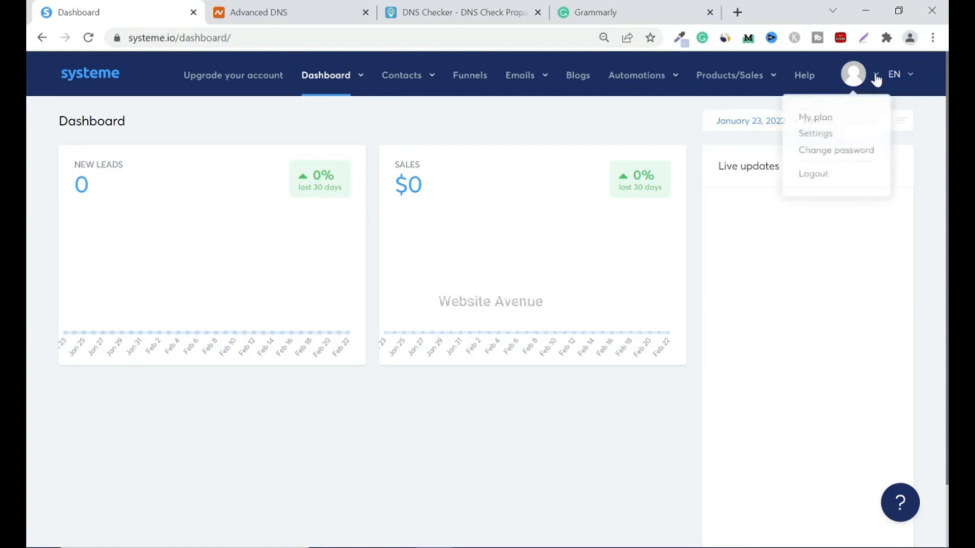
left_click(824, 135)
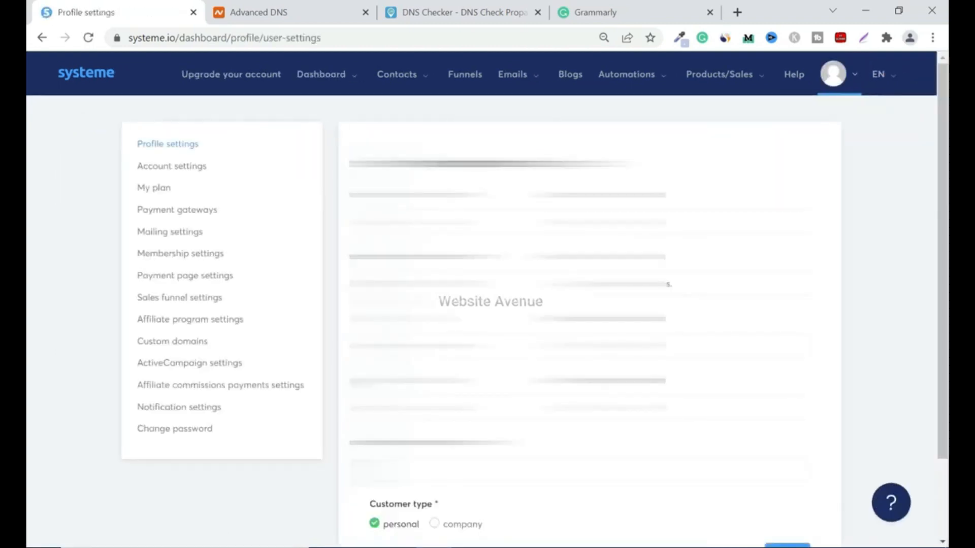
left_click(173, 234)
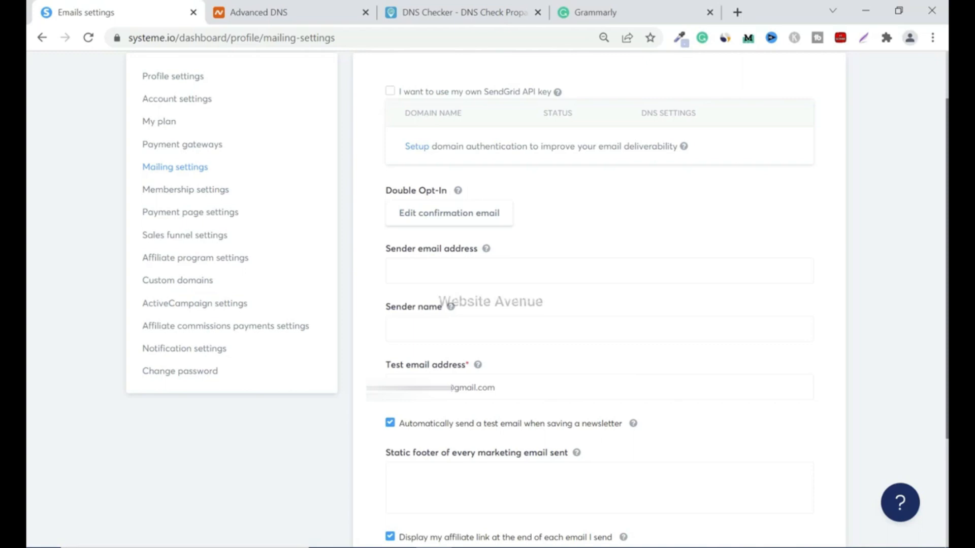
Step: Enter the sender email address on the successpage.io domain and set the sender name to Success Page
left_click(599, 271)
type("@successpage.io")
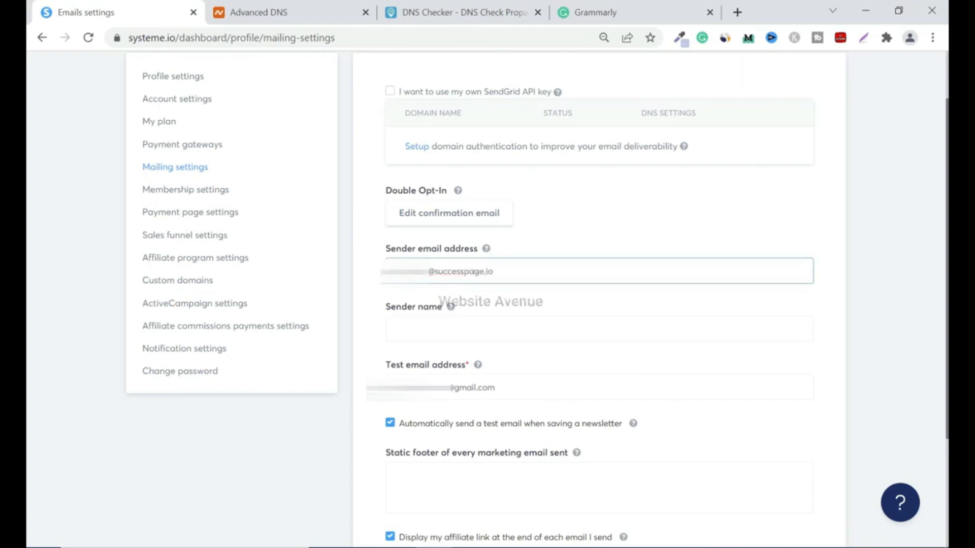
key("Tab")
type("Success Page")
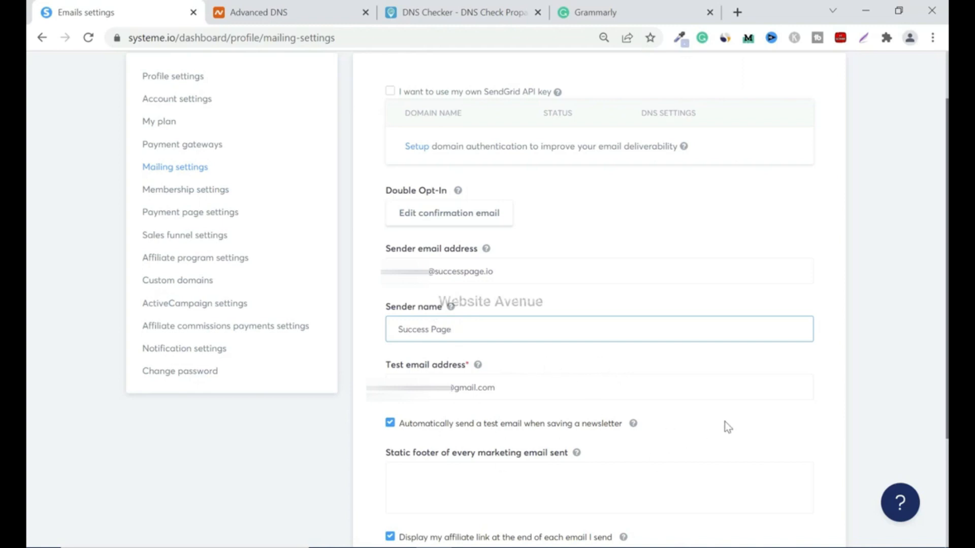
Step: Check the unsubscribe language options, leave English selected, and save the mailing settings
scroll(28, 328, "down", 3)
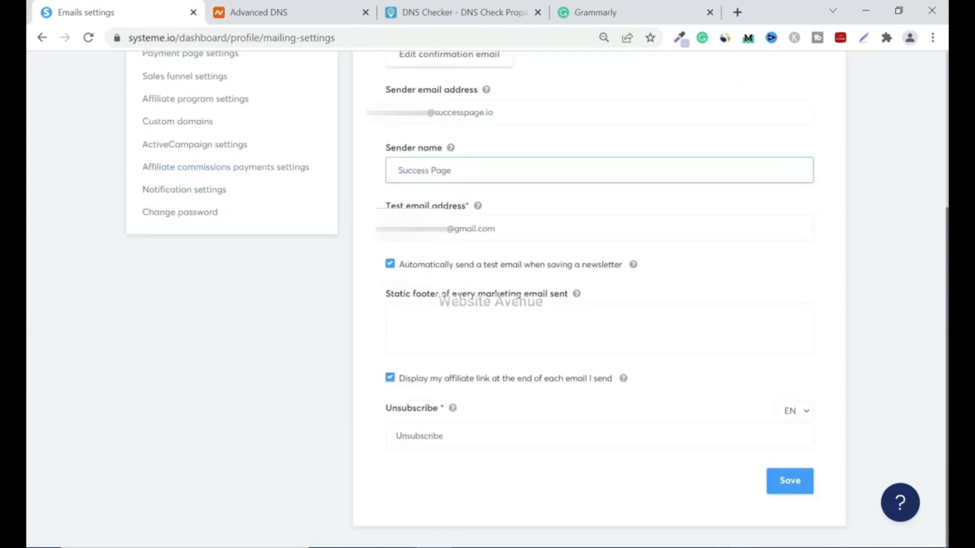
left_click(805, 411)
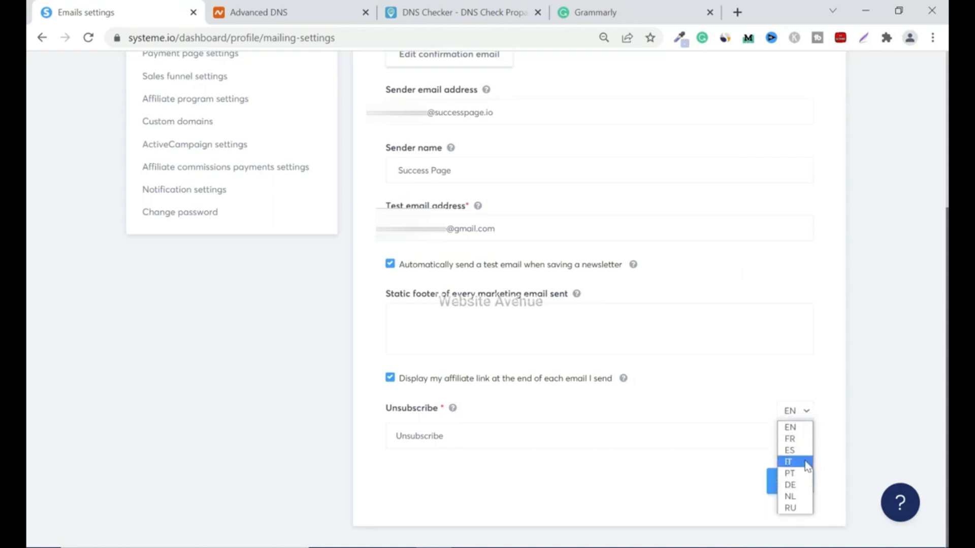
left_click(832, 346)
left_click(778, 486)
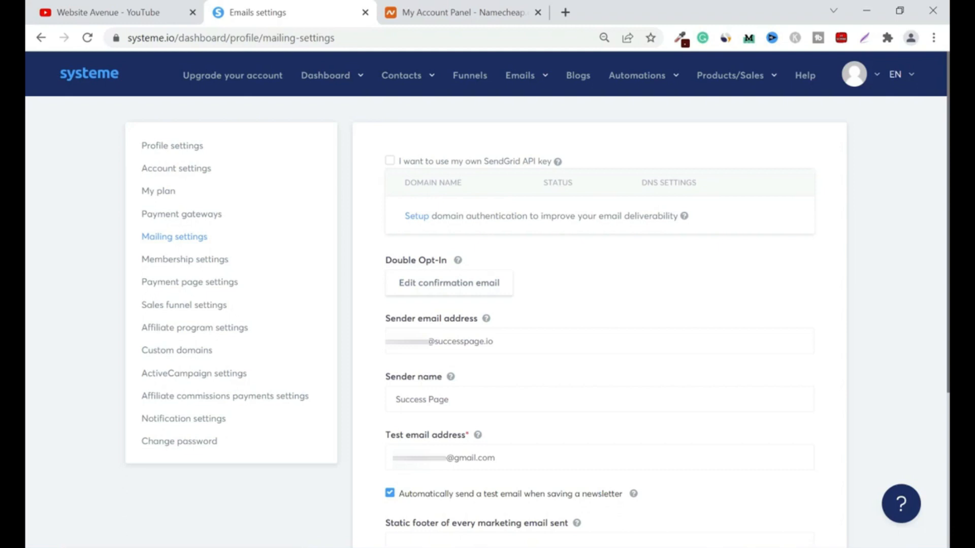
Step: Set up email domain authentication for successpage.io and continue to the required DNS records
left_click(416, 218)
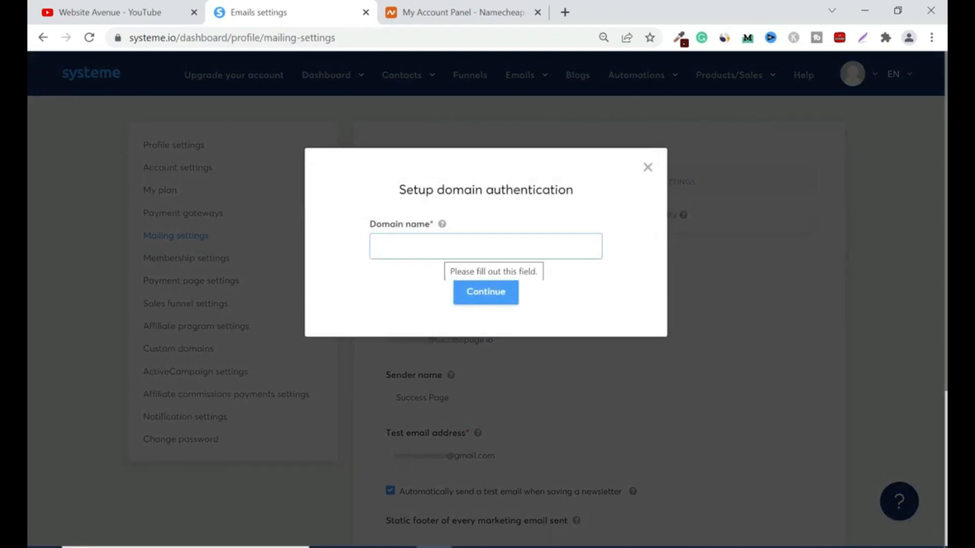
type("successpage.io")
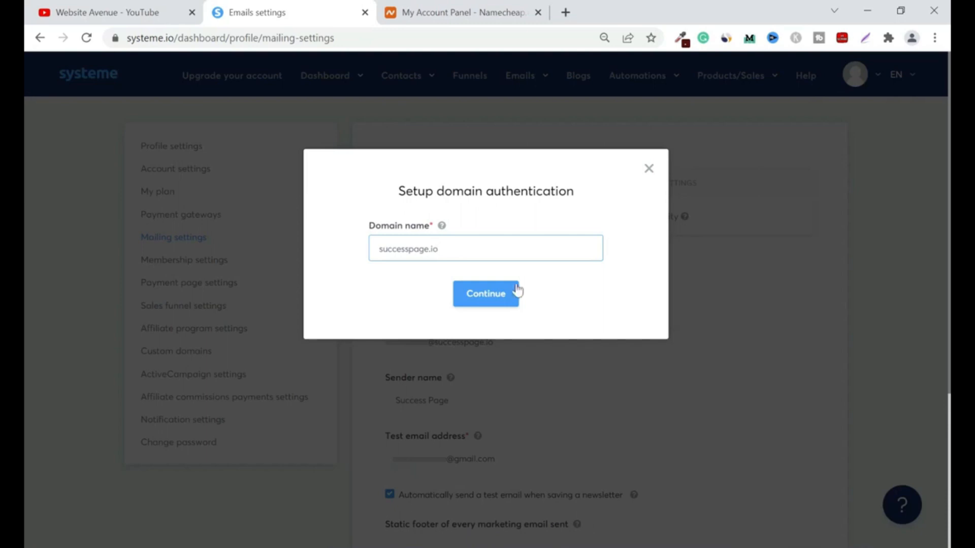
left_click(495, 295)
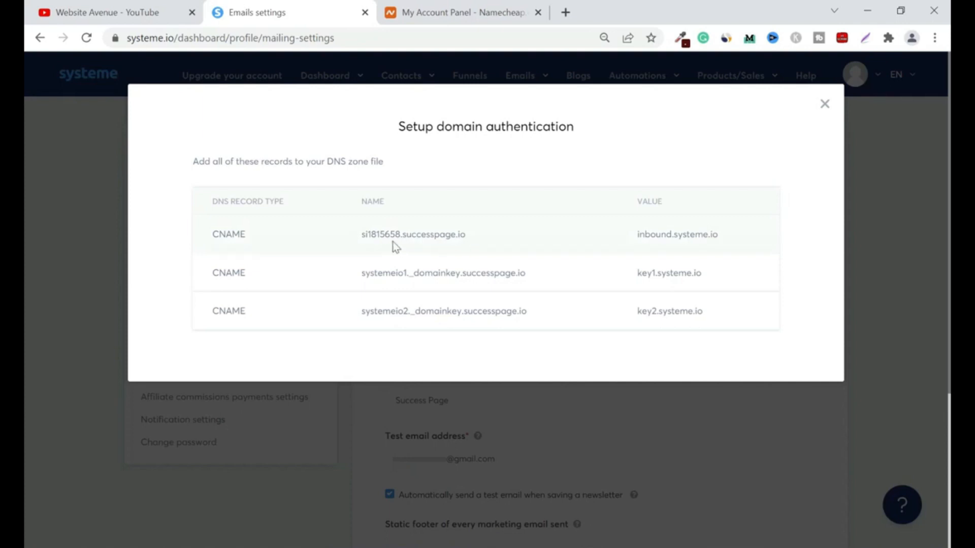
Step: Copy the host part si1815658 from the name of the first CNAME authentication record
left_click_drag(400, 234, 366, 237)
right_click(371, 236)
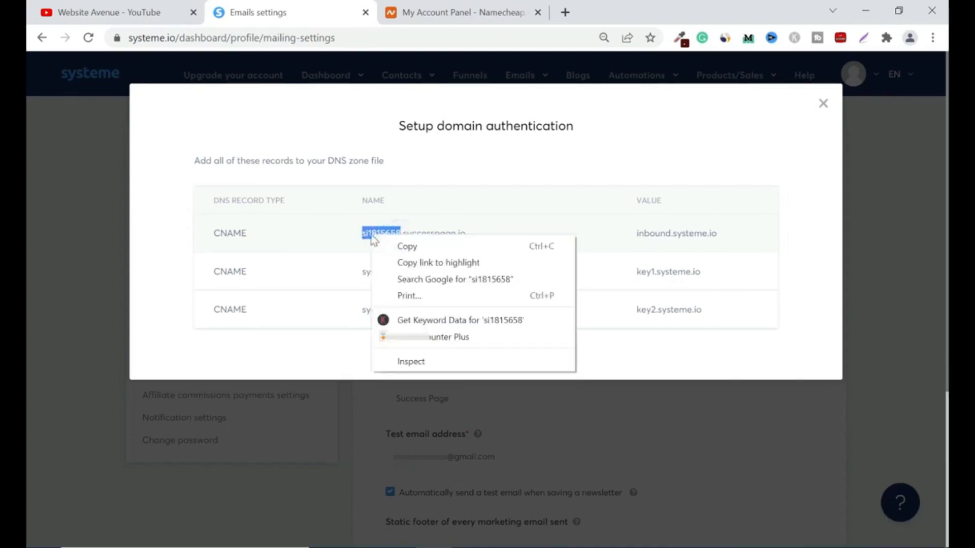
left_click(406, 245)
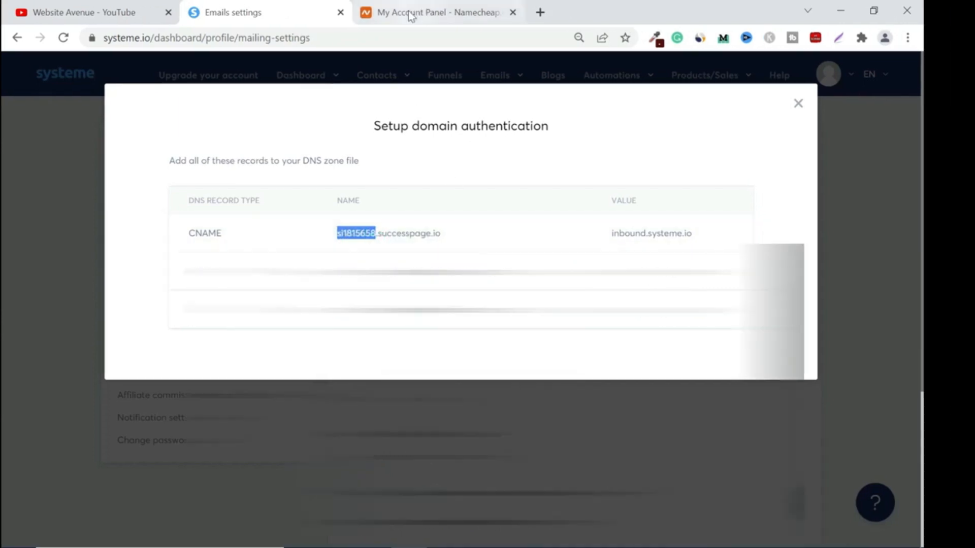
Step: Switch to Namecheap, manage the successpage.io domain and open the host records in its advanced DNS settings
left_click(412, 15)
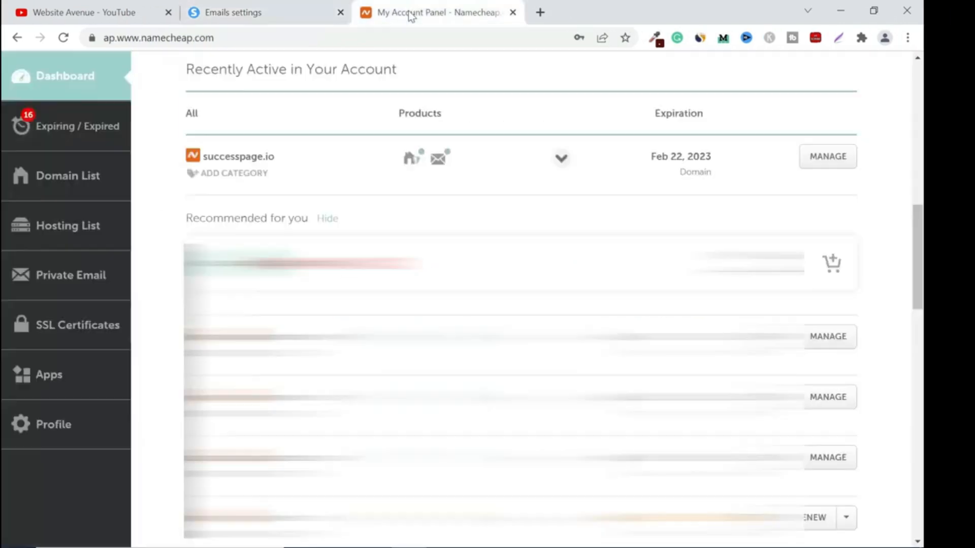
left_click(819, 158)
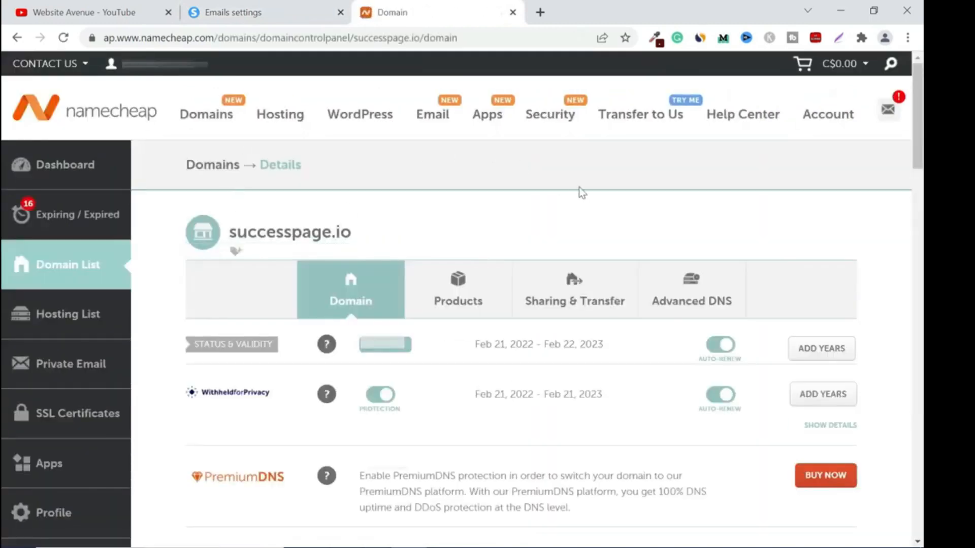
scroll(584, 192, "down", 2)
left_click(687, 215)
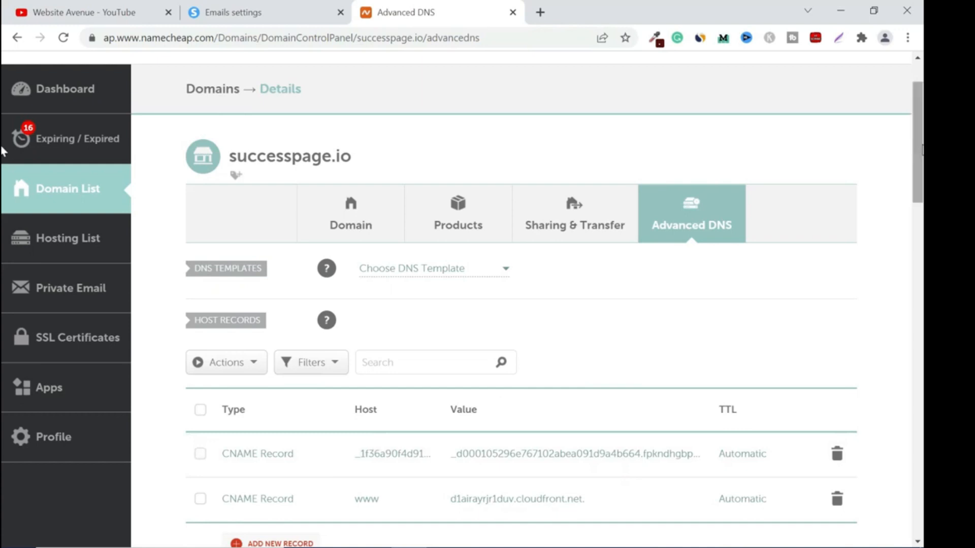
scroll(3, 163, "down", 3)
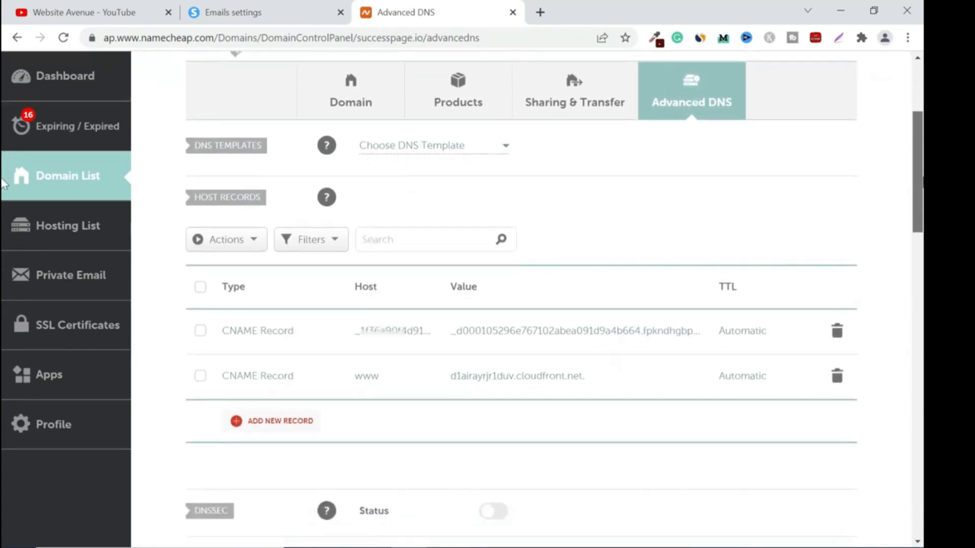
scroll(3, 193, "down", 2)
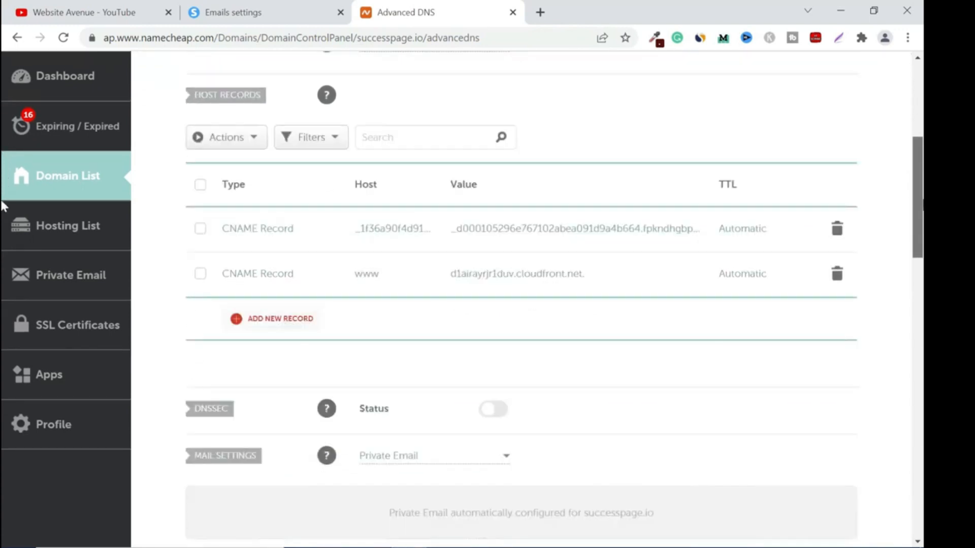
Step: Add a new CNAME record to the successpage.io host records and paste si1815658 as its host
left_click(267, 329)
left_click_drag(329, 323, 327, 350)
scroll(325, 343, "down", 2)
left_click(283, 339)
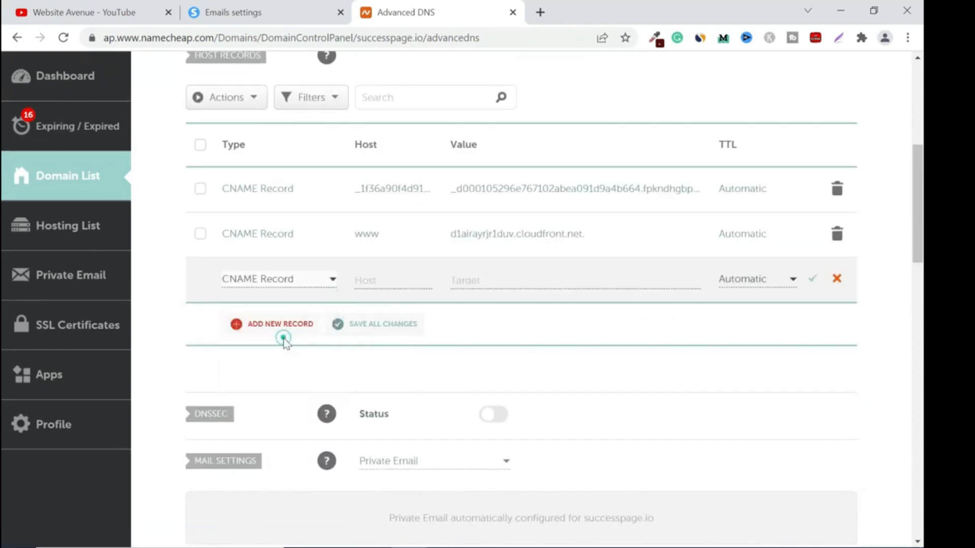
left_click(378, 282)
right_click(379, 283)
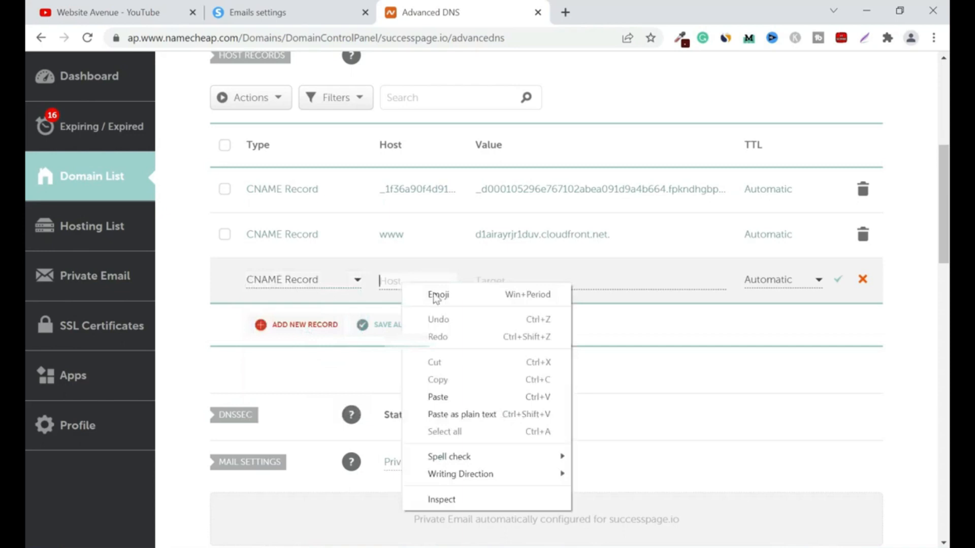
left_click(457, 397)
Step: Copy inbound.systeme.io from the Systeme.io instructions into the target of the new Namecheap CNAME record and save the record
left_click(254, 11)
left_click_drag(734, 240, 633, 235)
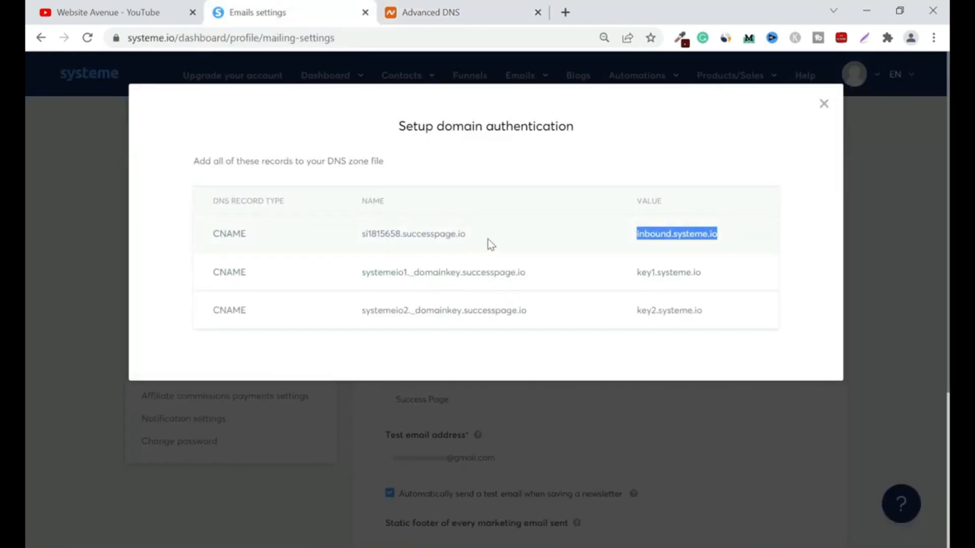
right_click(693, 235)
left_click(699, 247)
left_click(453, 15)
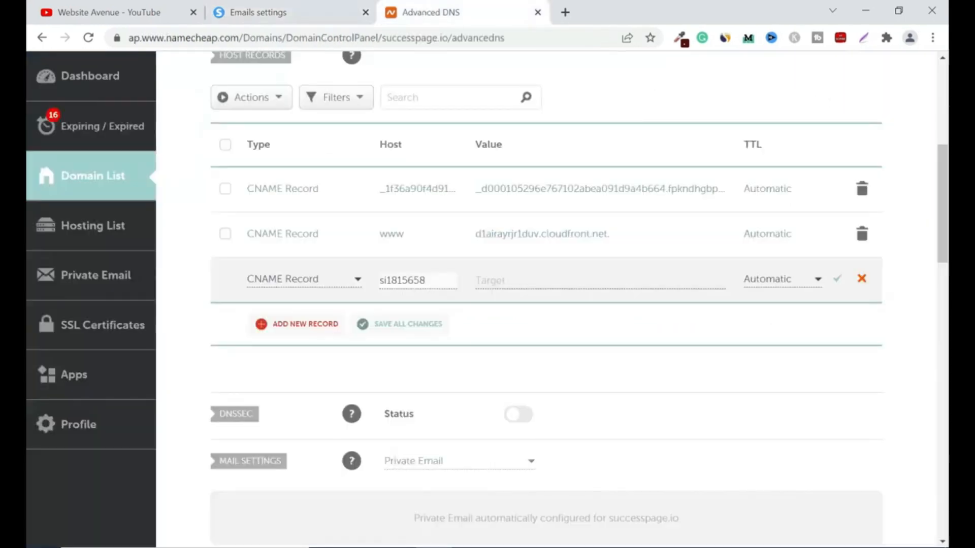
left_click(566, 280)
right_click(566, 282)
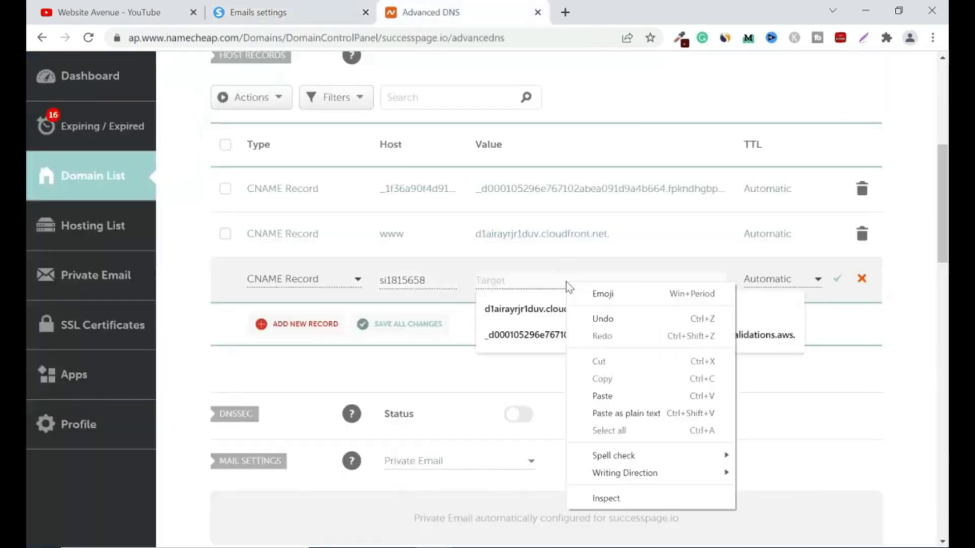
left_click(613, 396)
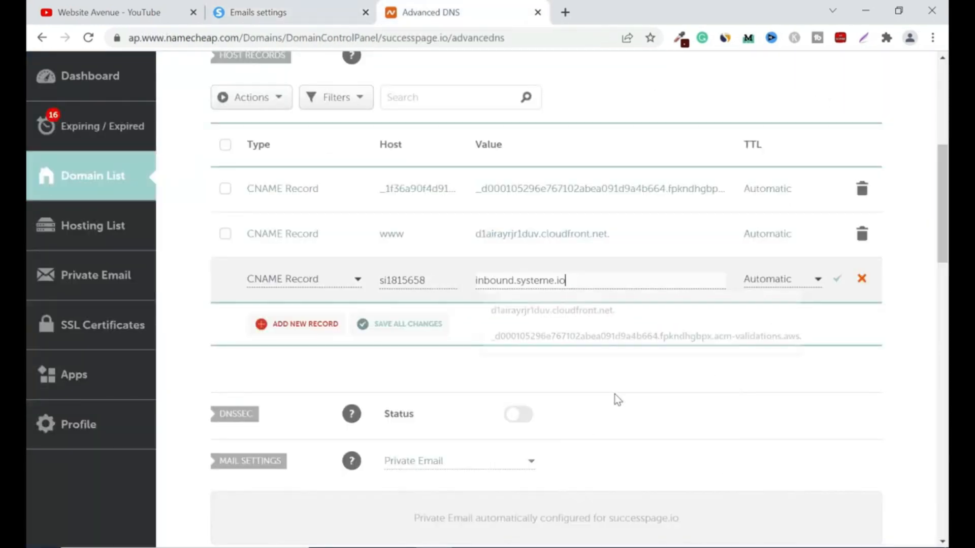
left_click(836, 281)
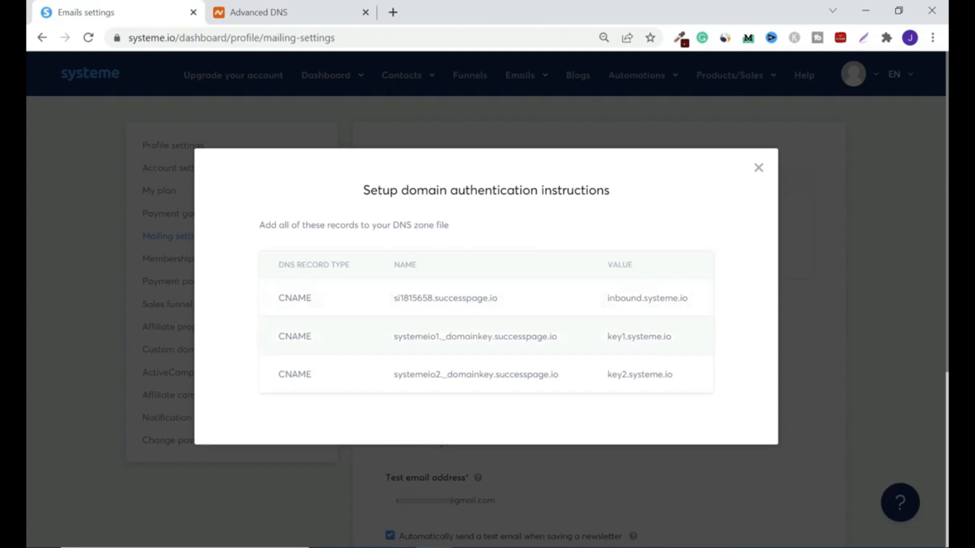
Step: In the Systeme.io authentication instructions, copy systemeio1._domainkey from the second record's name, leaving out the domain
left_click_drag(394, 337, 492, 337)
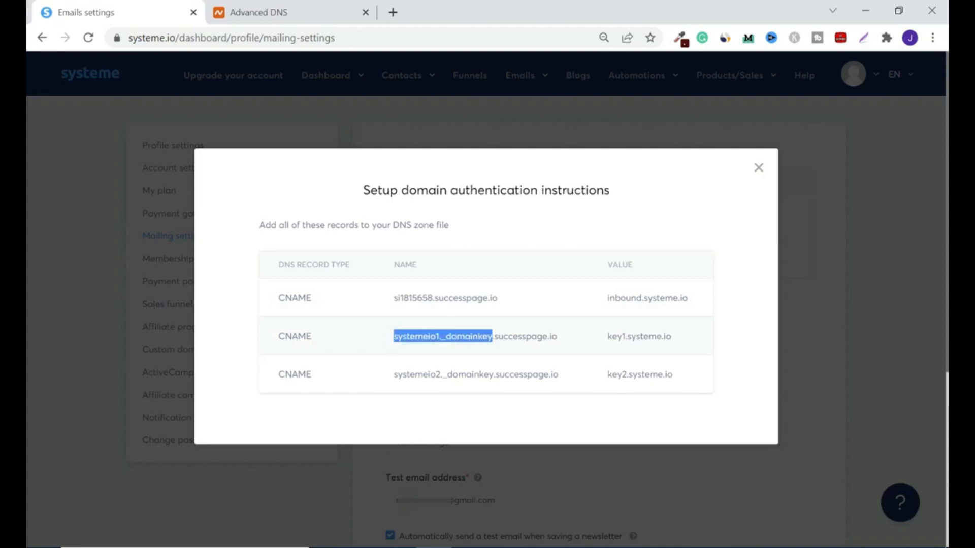
left_click(492, 345)
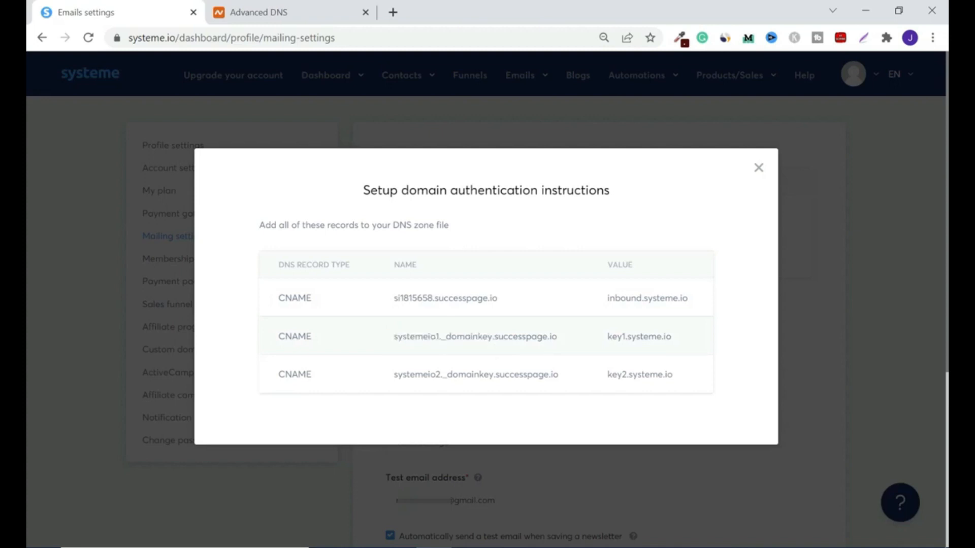
left_click_drag(492, 336, 393, 336)
right_click(446, 338)
left_click(481, 346)
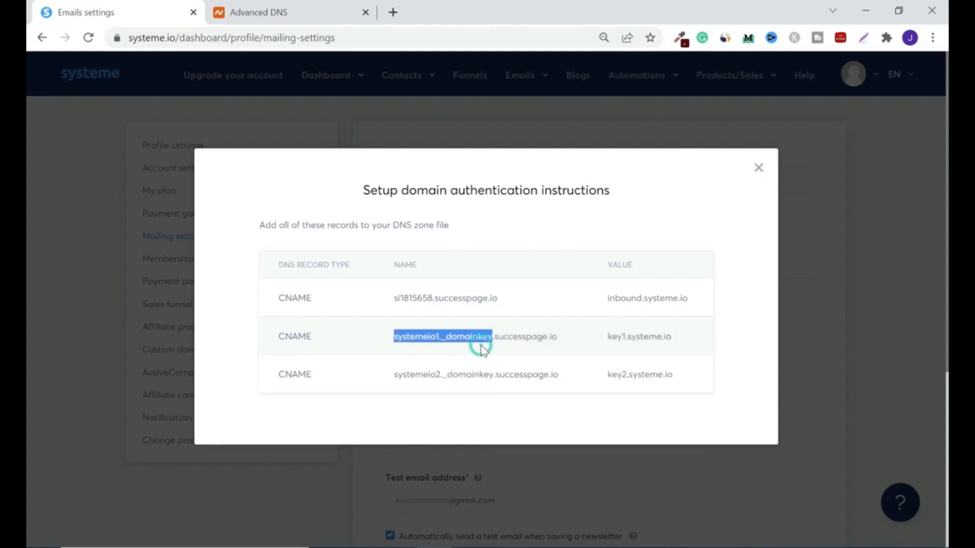
Step: Switch to Namecheap and add another CNAME record with systemeio1._domainkey as its host
left_click(276, 13)
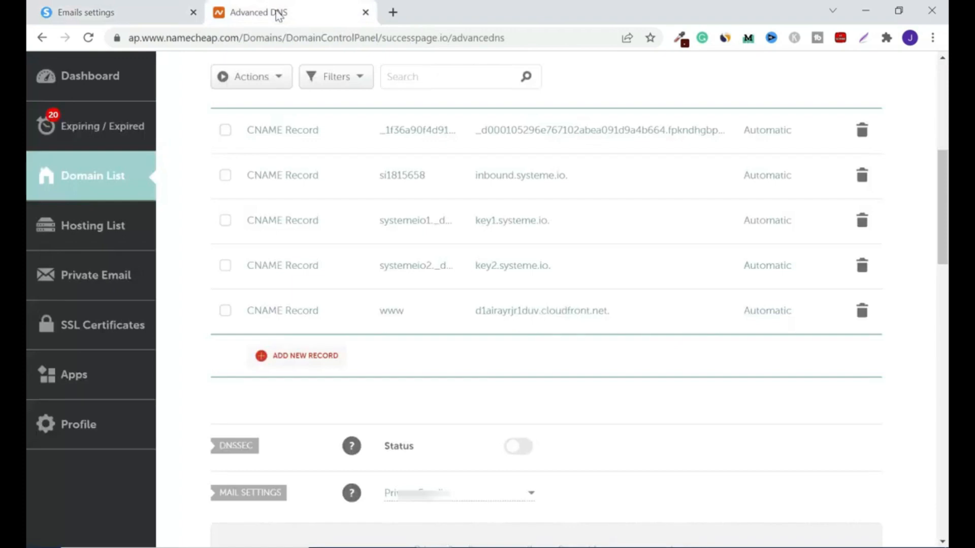
left_click(269, 357)
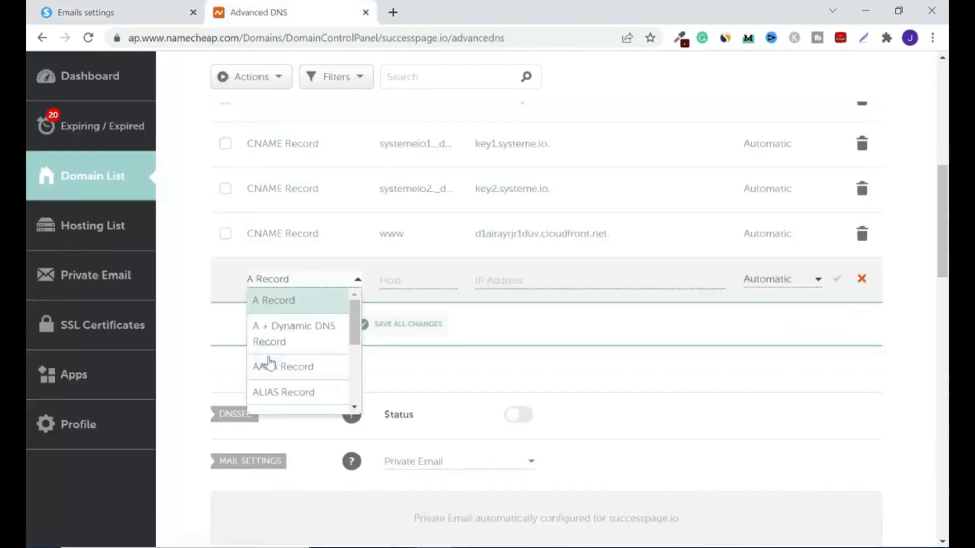
left_click_drag(357, 324, 357, 374)
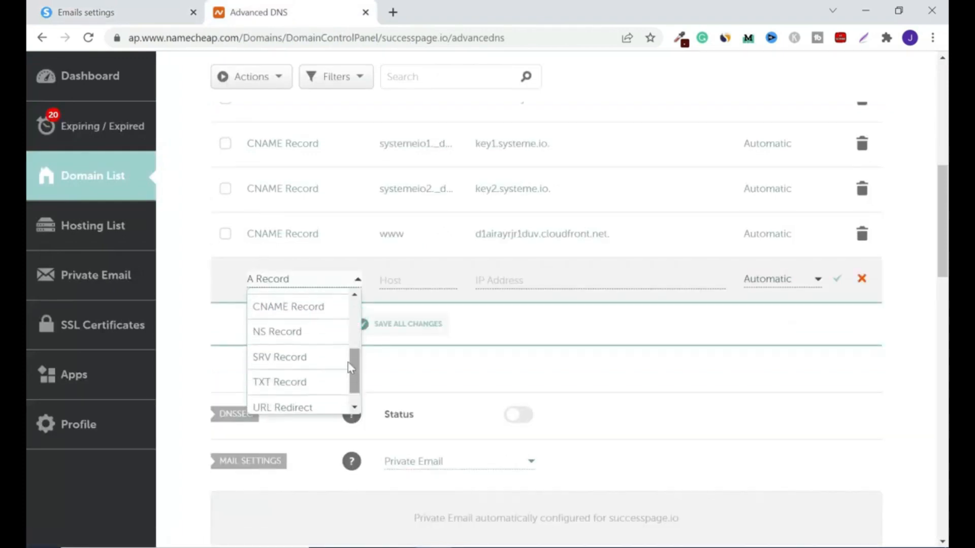
left_click(311, 317)
right_click(399, 281)
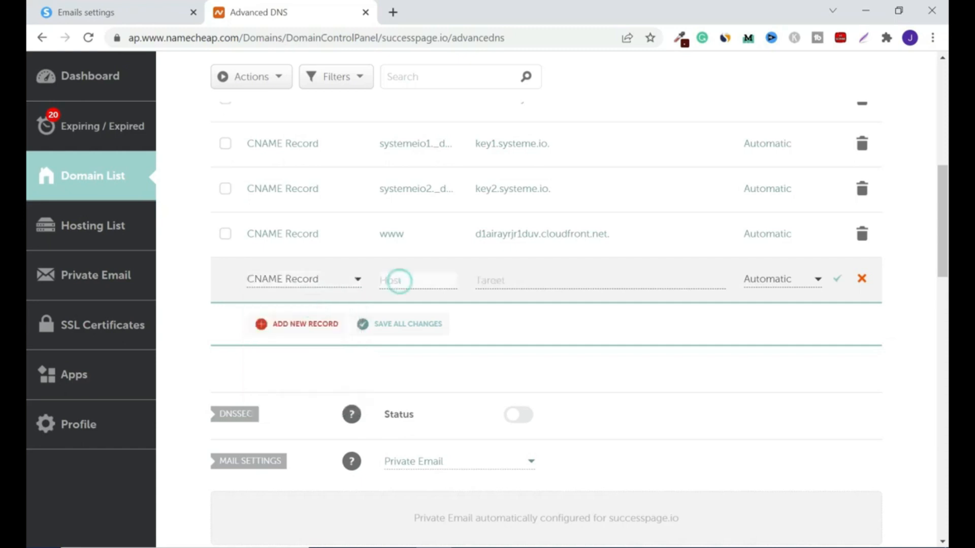
left_click(460, 397)
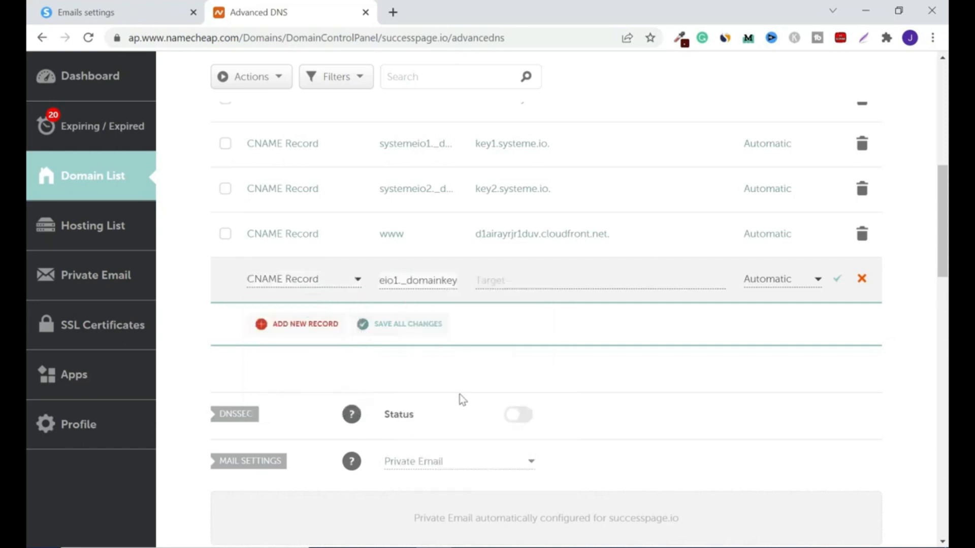
Step: Copy key1.systeme.io from the Systeme.io instructions and paste it as the target of the new Namecheap CNAME record
left_click(109, 6)
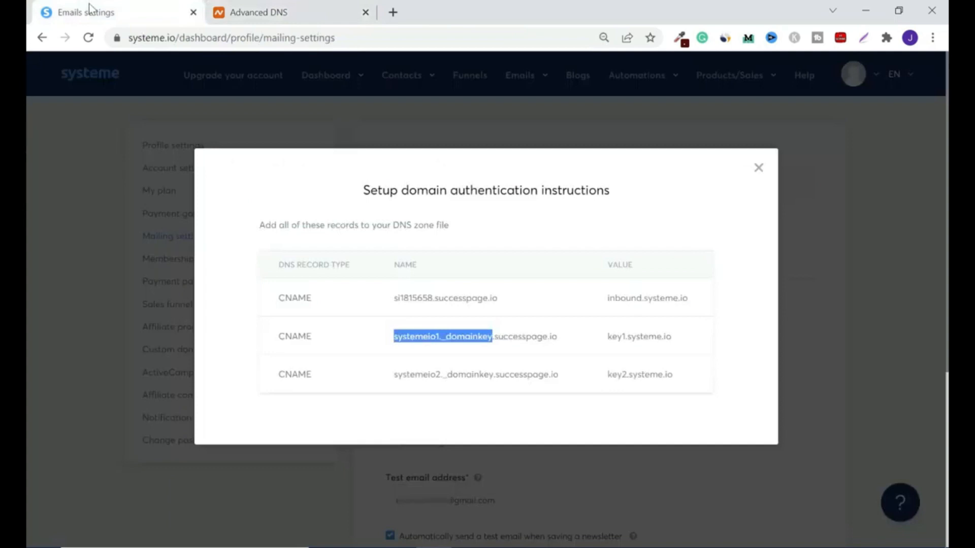
left_click(594, 347)
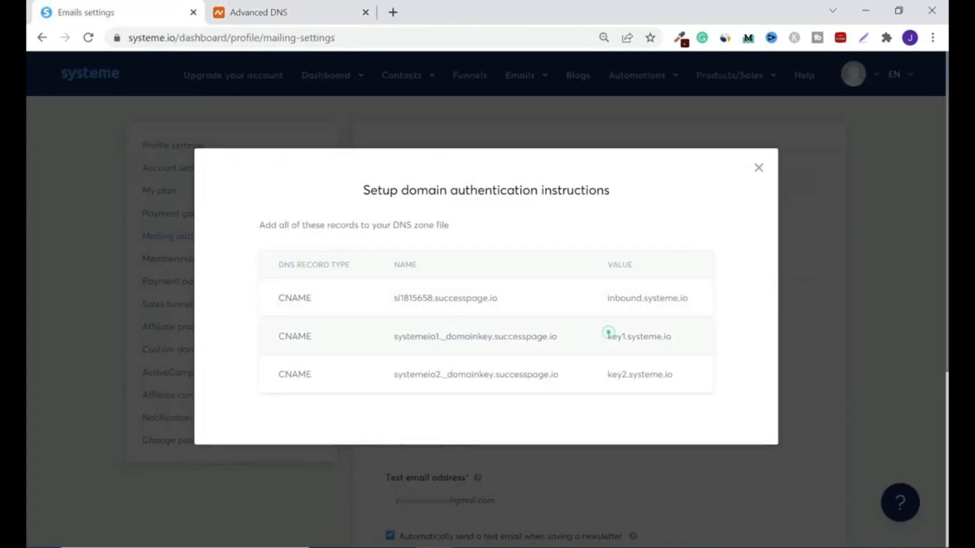
left_click_drag(607, 336, 671, 337)
right_click(636, 340)
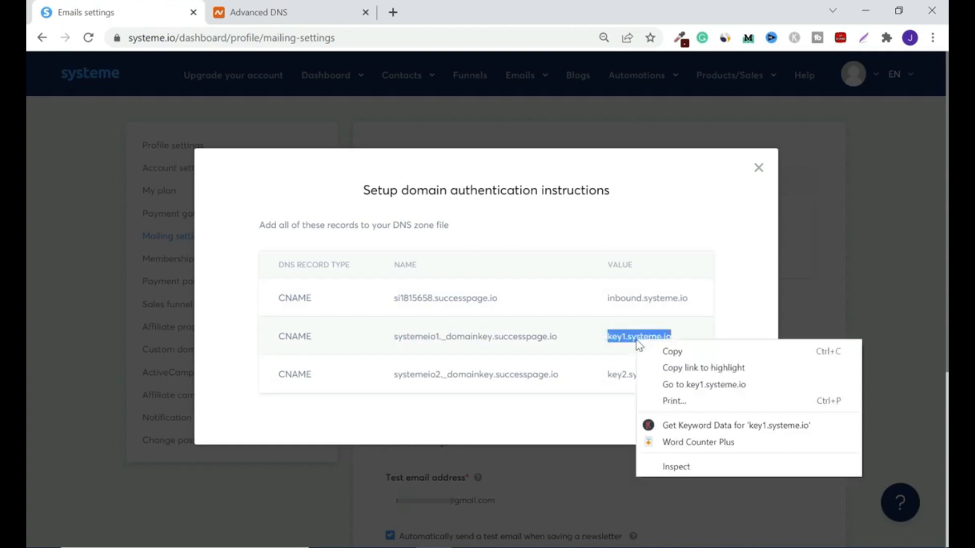
left_click(686, 353)
left_click(259, 12)
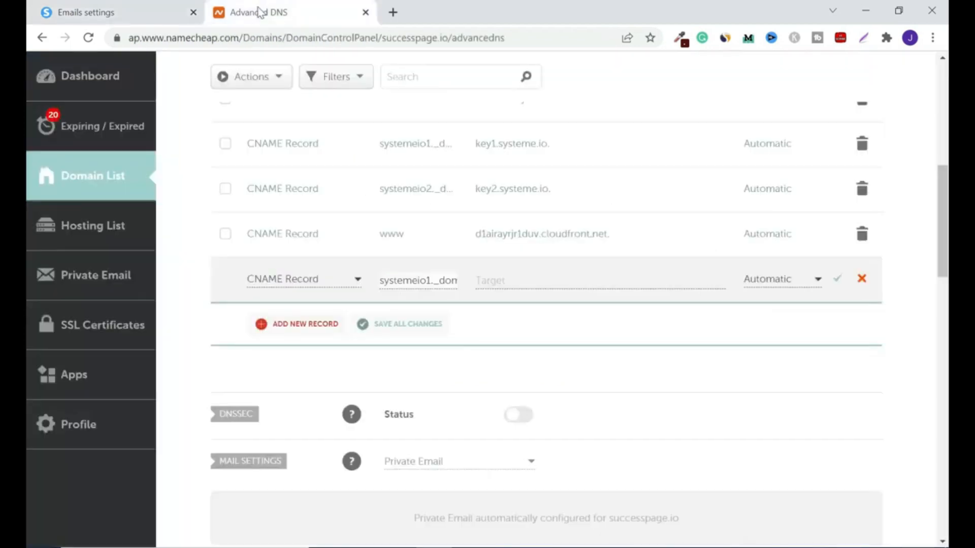
left_click(502, 280)
right_click(504, 279)
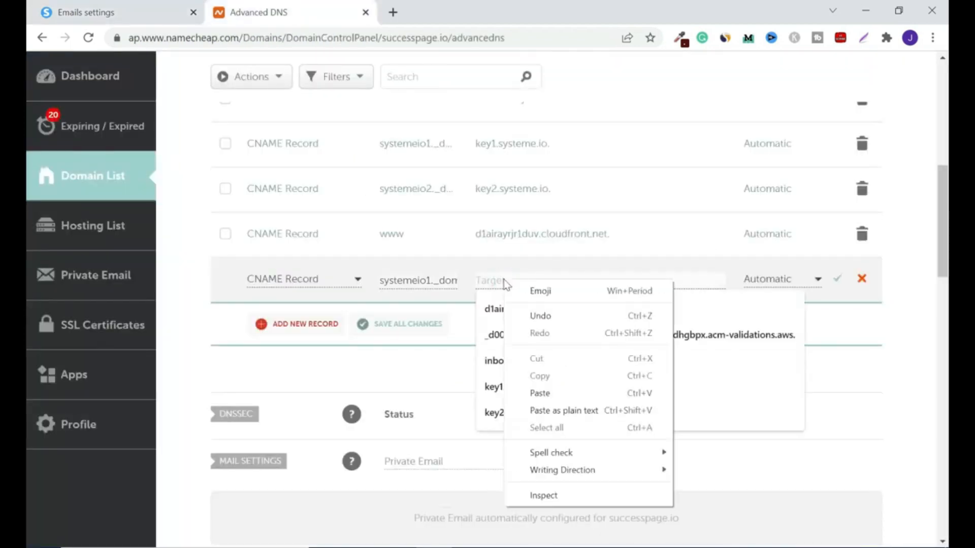
left_click(552, 392)
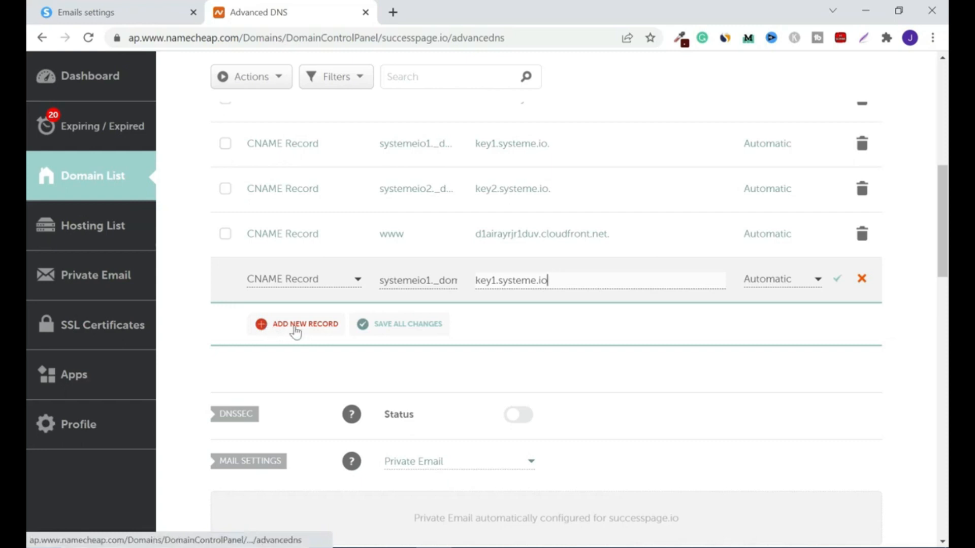
Step: In the Systeme.io authentication instructions, copy systemeio2._domainkey from the third record's name without the domain, then return to Namecheap
left_click(99, 14)
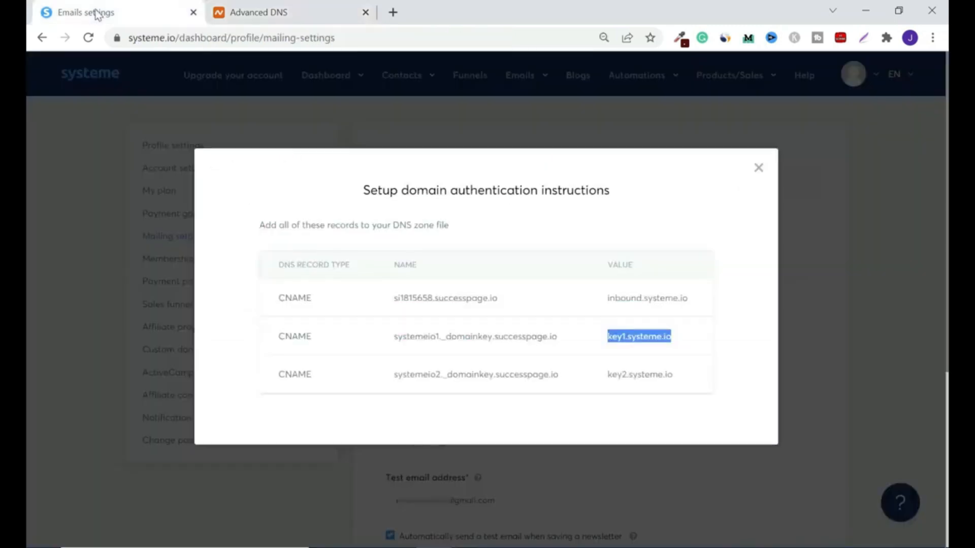
left_click_drag(394, 374, 435, 374)
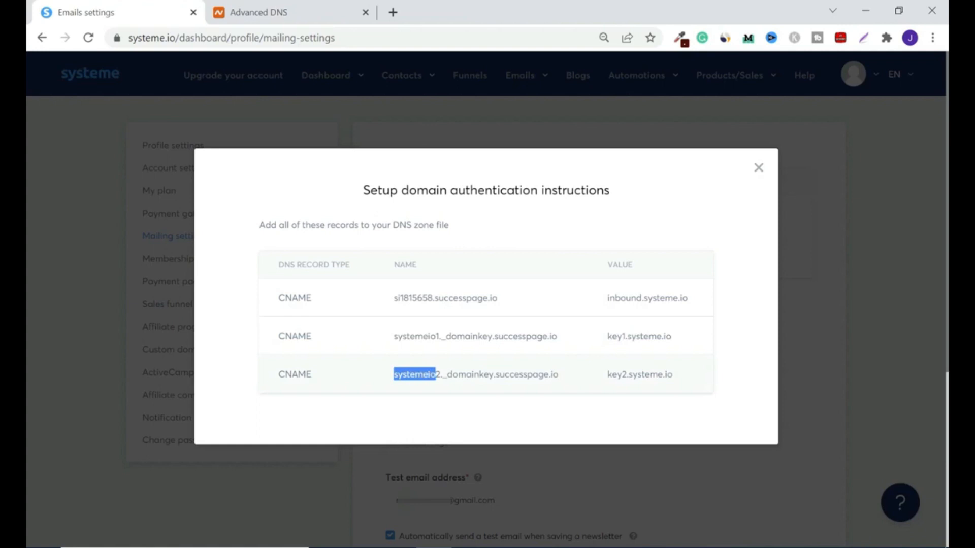
left_click_drag(436, 374, 494, 374)
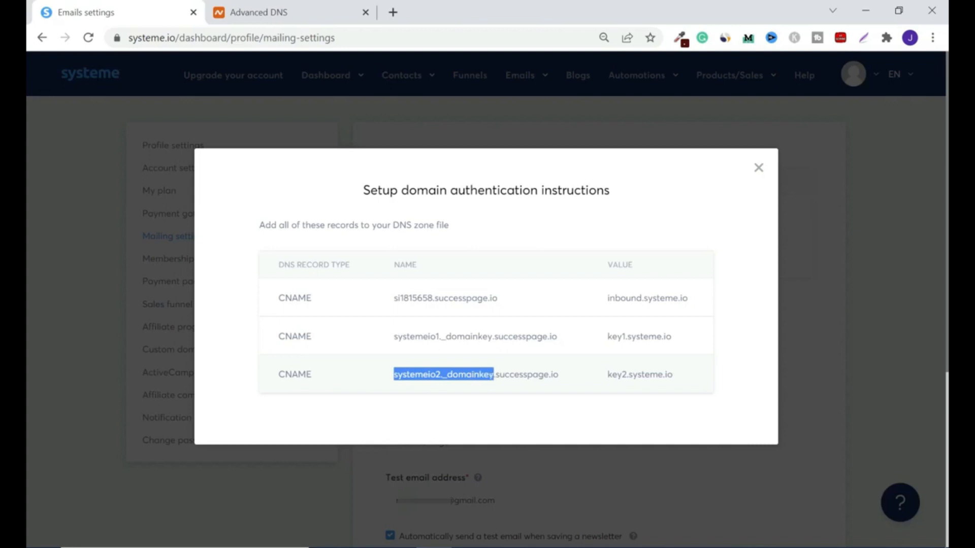
right_click(468, 376)
left_click(513, 388)
left_click(266, 6)
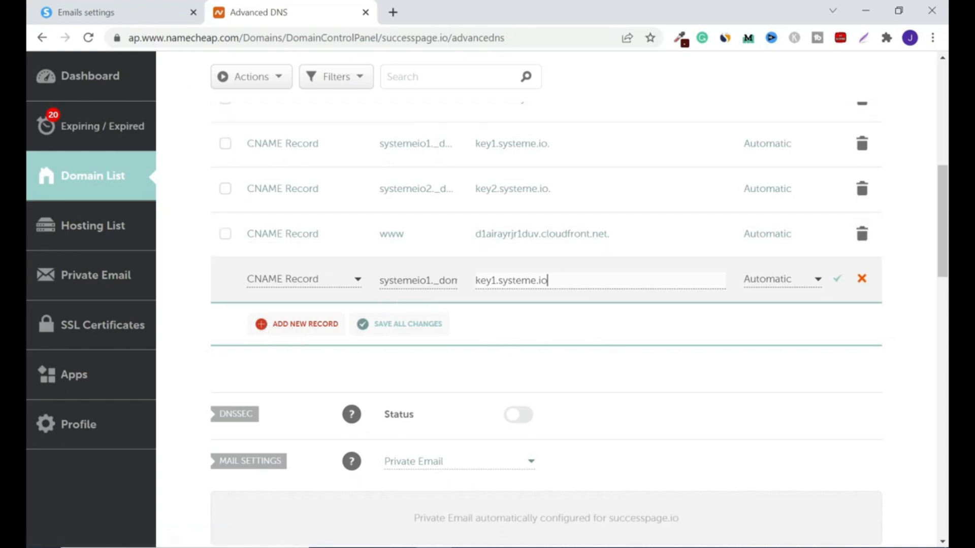
Step: Highlight the third record's value, key2.systeme.io, in the Systeme.io instructions and switch back to Namecheap's Advanced DNS page
left_click(86, 12)
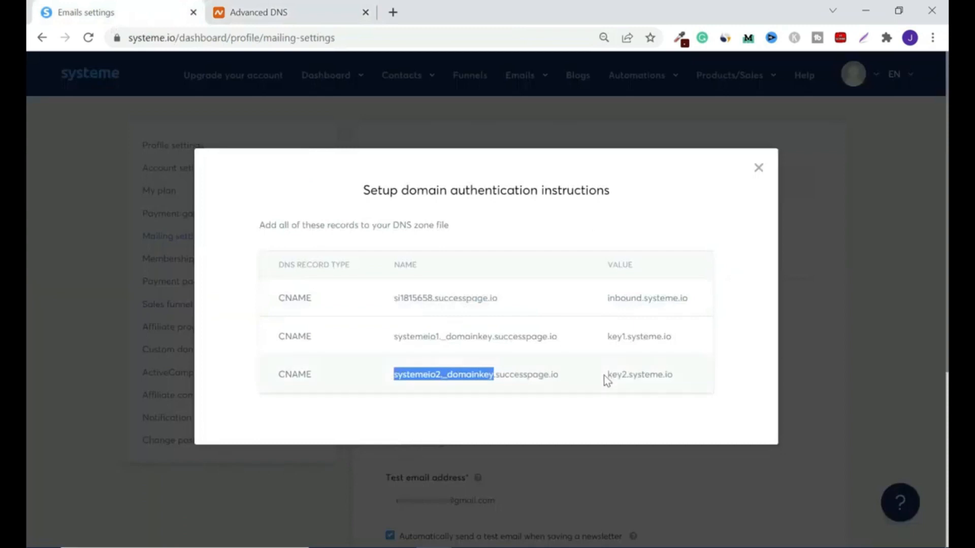
left_click_drag(602, 376, 693, 372)
left_click(249, 7)
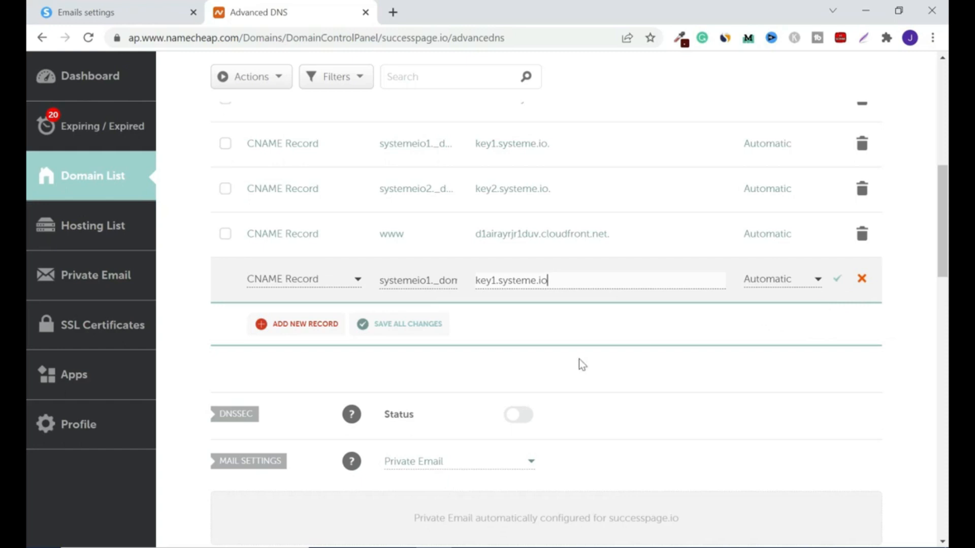
Step: Clear the target and host of the unsaved CNAME record in Namecheap, discard that record, and review the existing host records
triple_click(557, 279)
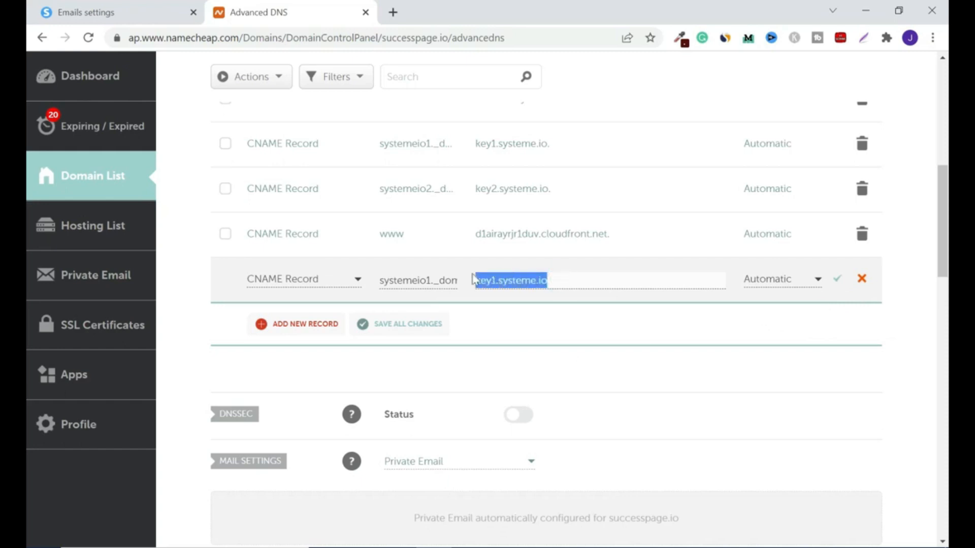
key("BackSpace")
left_click_drag(457, 280, 380, 271)
key("BackSpace")
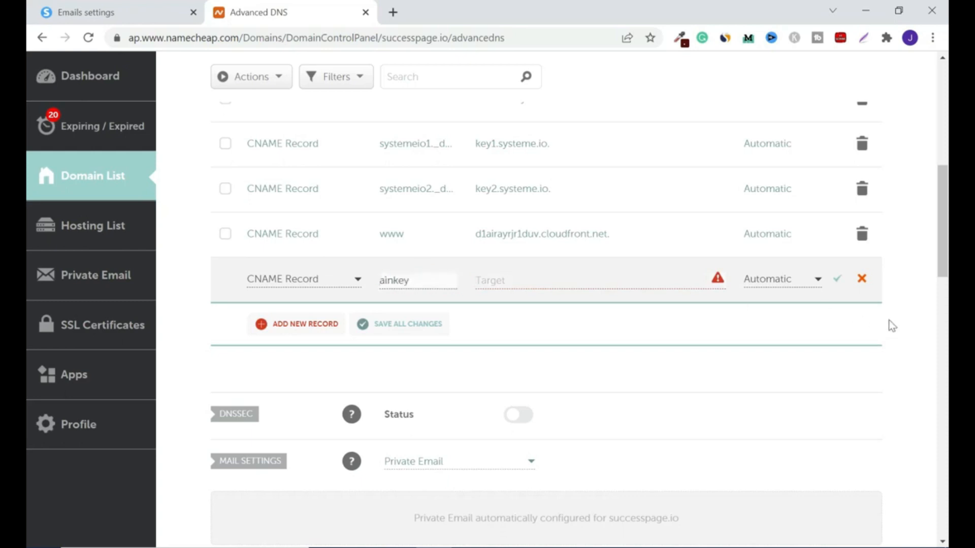
left_click(861, 279)
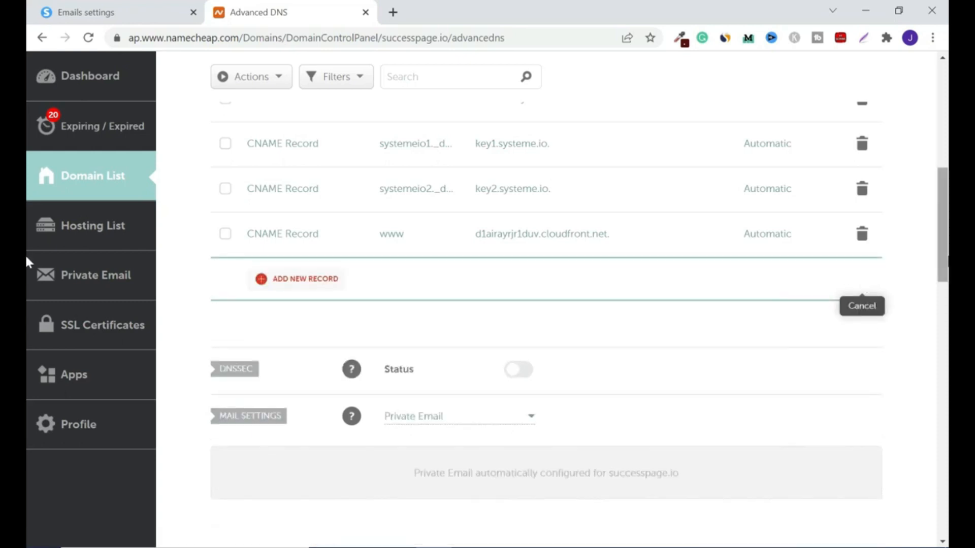
scroll(26, 211, "up", 5)
scroll(25, 211, "down", 2)
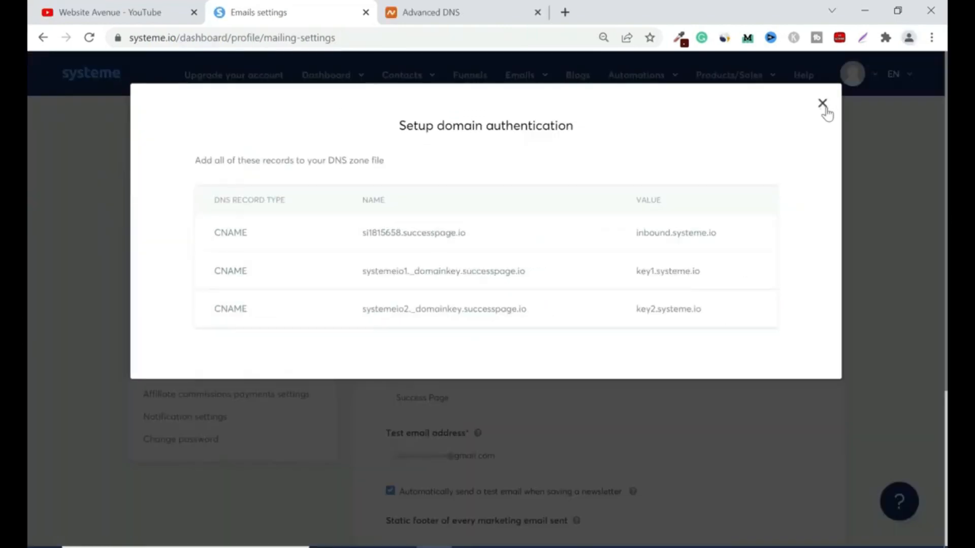
Step: Close the domain authentication instructions in Systeme.io, check the status of successpage.io, and switch to Namecheap's host records
left_click(823, 105)
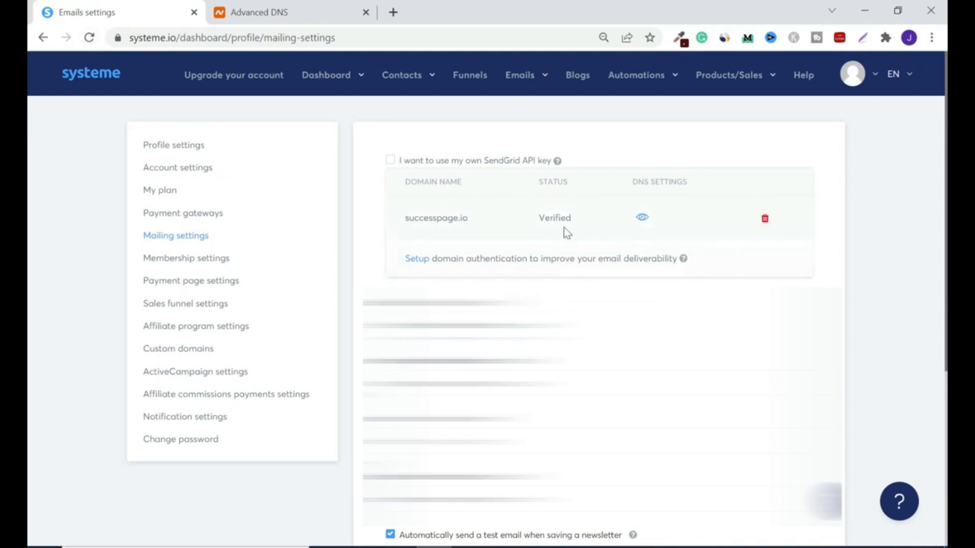
left_click(258, 12)
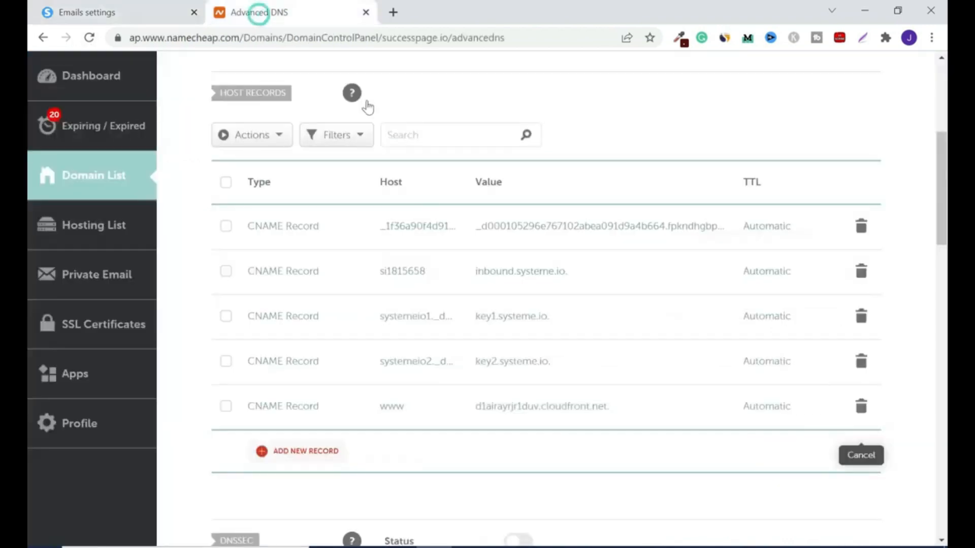